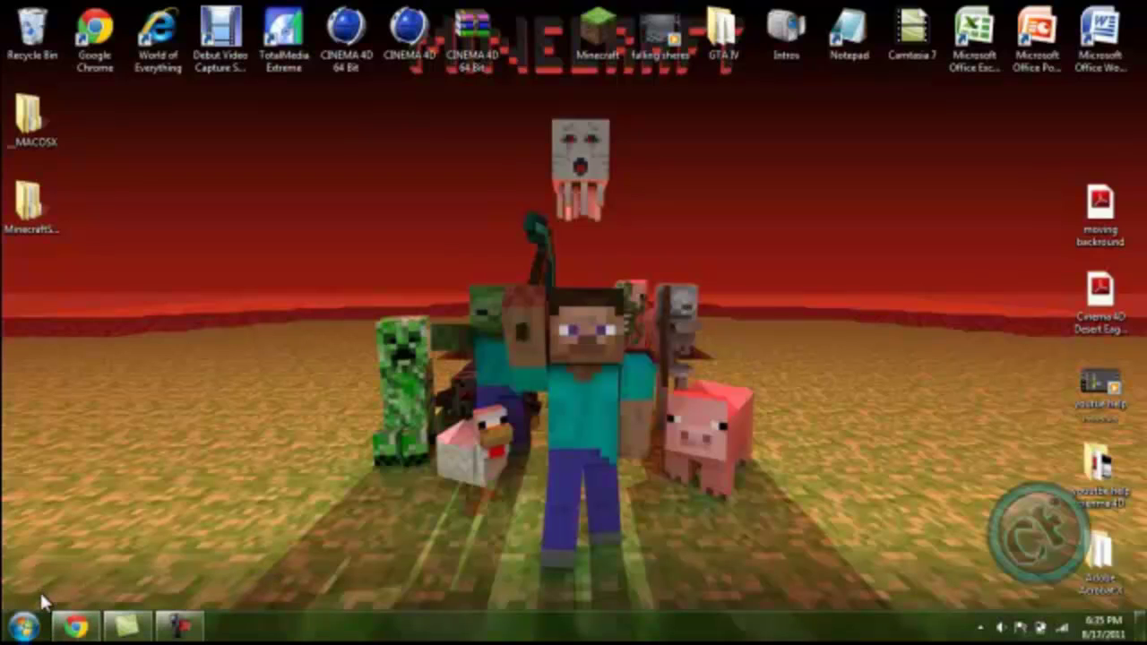
In Chrome, skip the ad on the NicksTech controller tutorial and download the 64-bit Windows Xbox 360 controller archive, Xbox-64.zip.
click(77, 628)
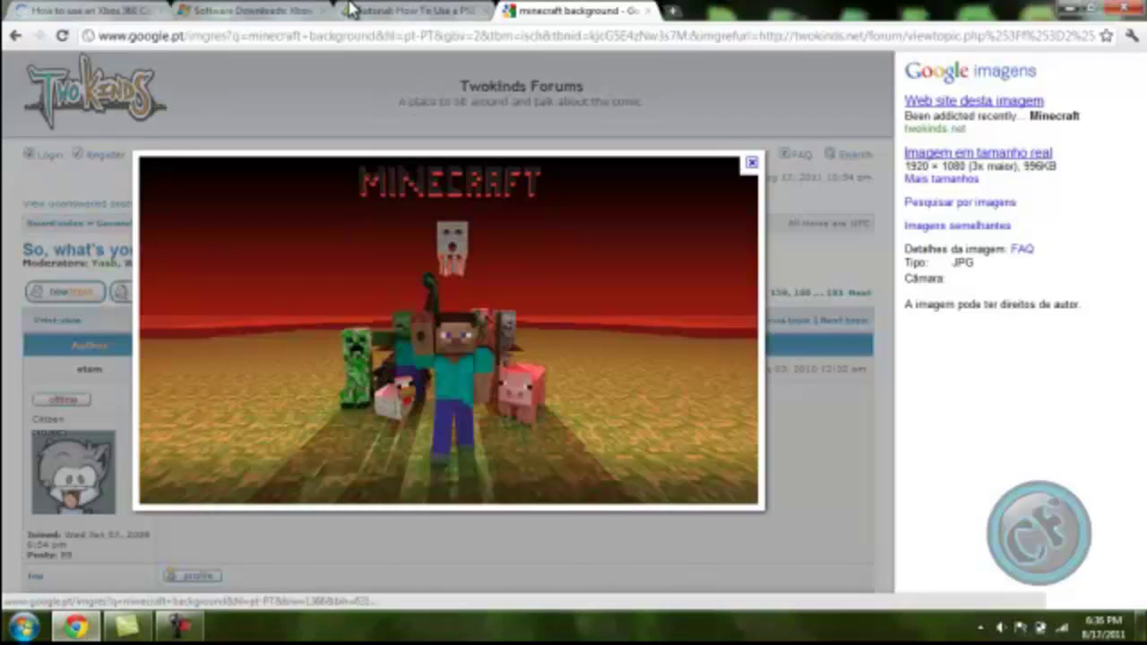
click(367, 9)
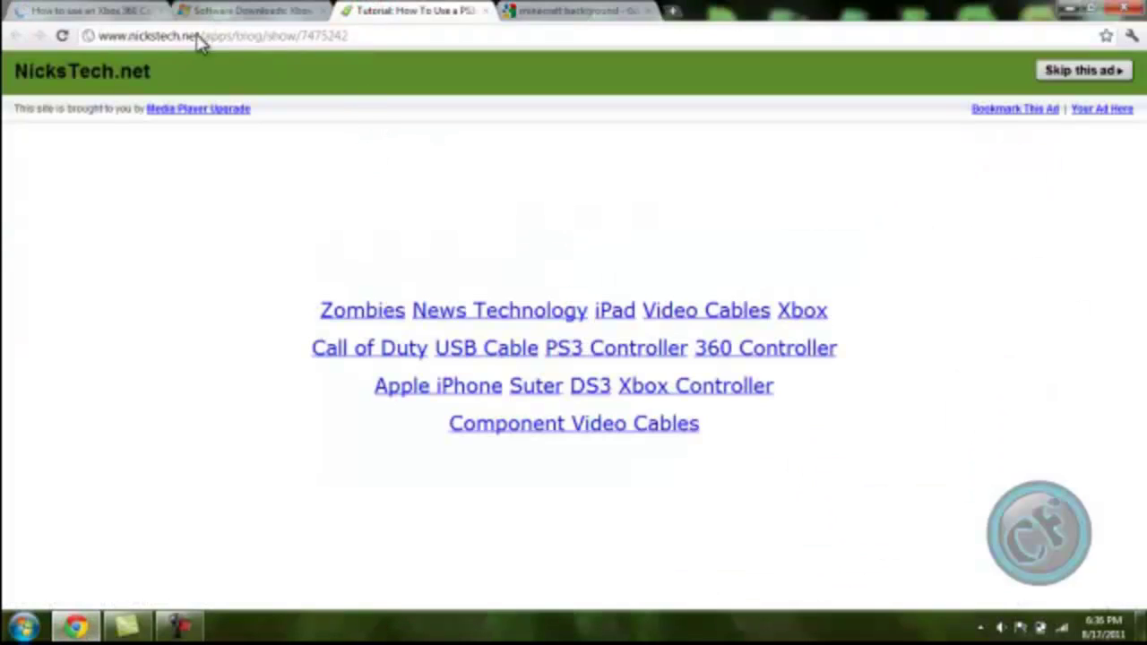
click(27, 34)
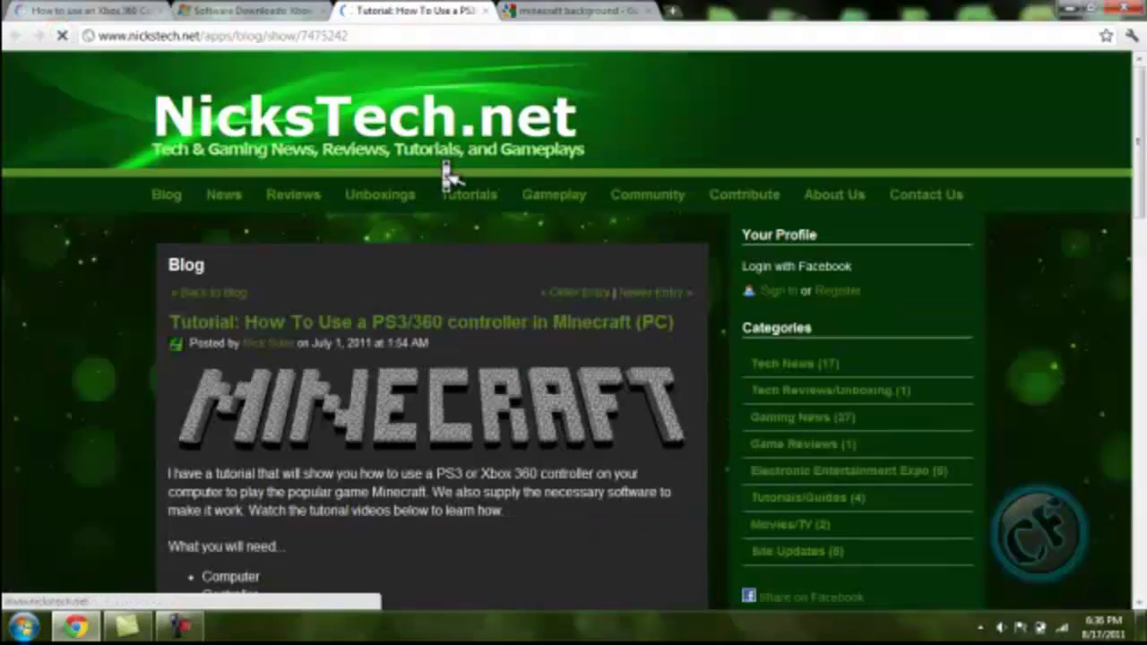
scroll(444, 171, down, 1)
scroll(444, 166, down, 8)
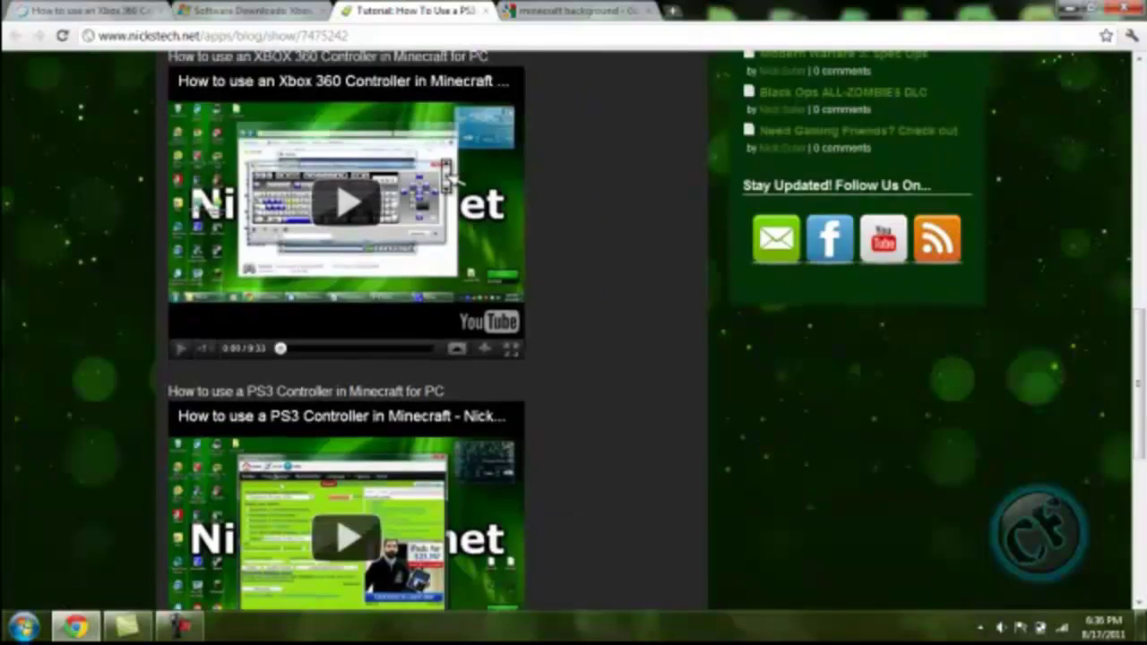
scroll(448, 174, up, 2)
scroll(448, 174, up, 1)
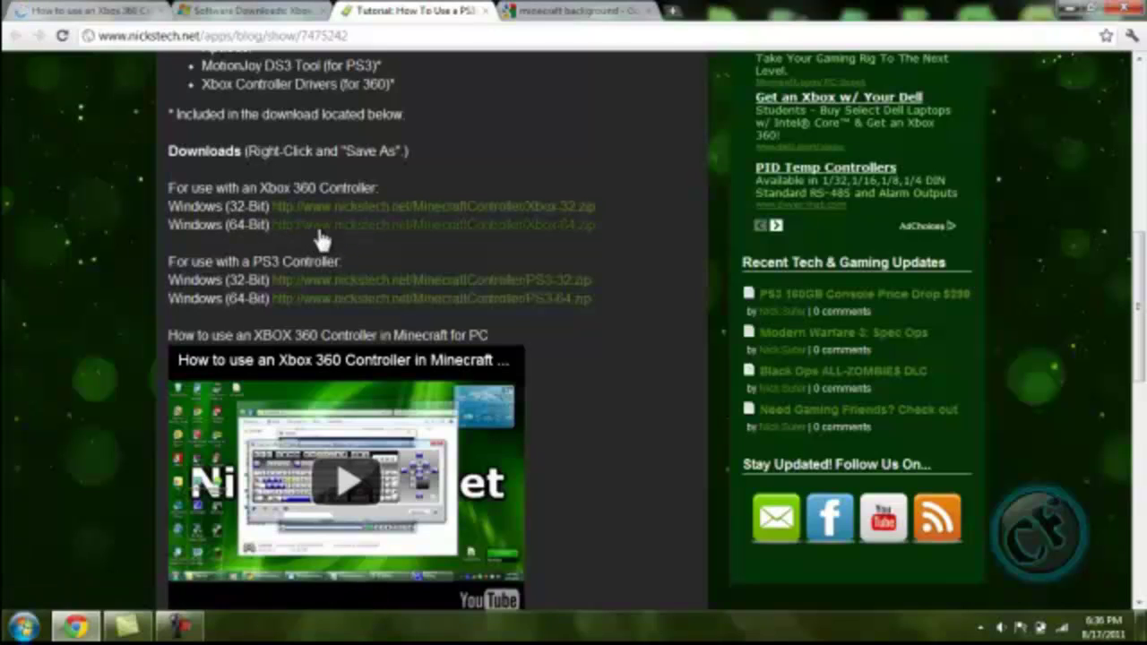
click(321, 227)
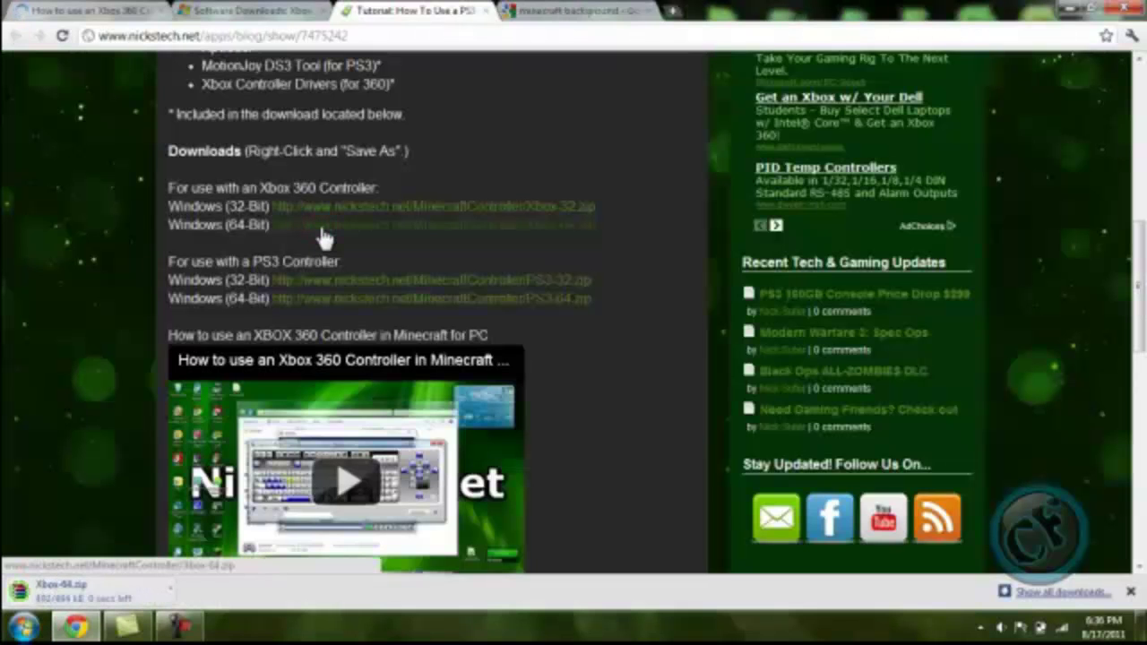
Open Xbox-64.zip in WinRAR, extract its contents to the Desktop, and minimize the open windows.
click(120, 600)
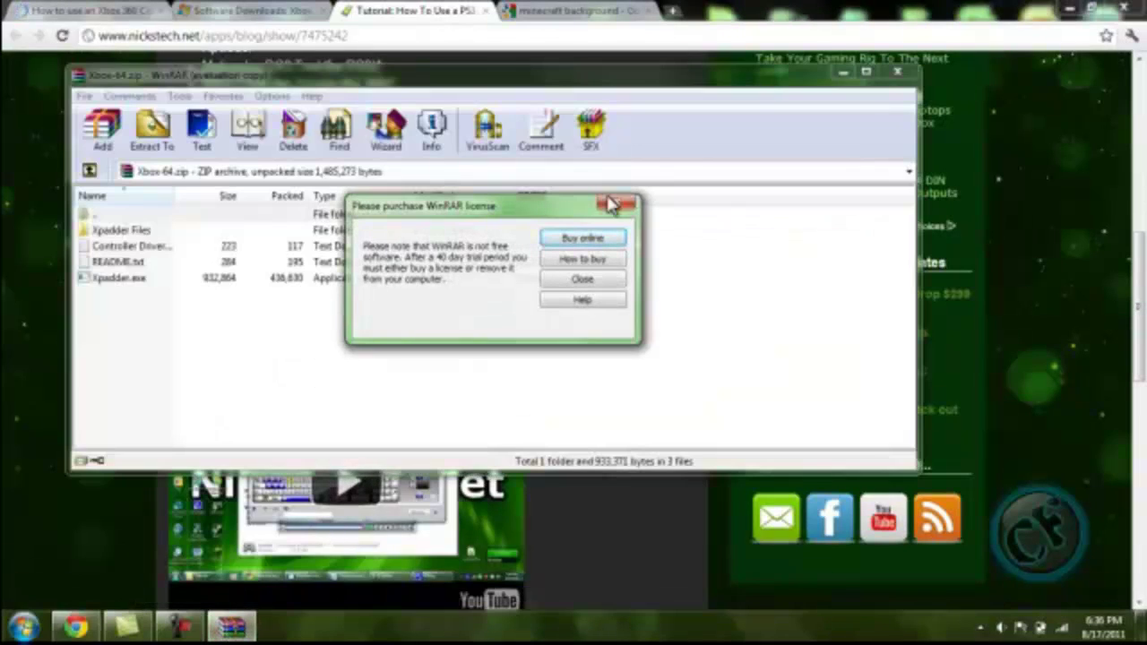
click(626, 206)
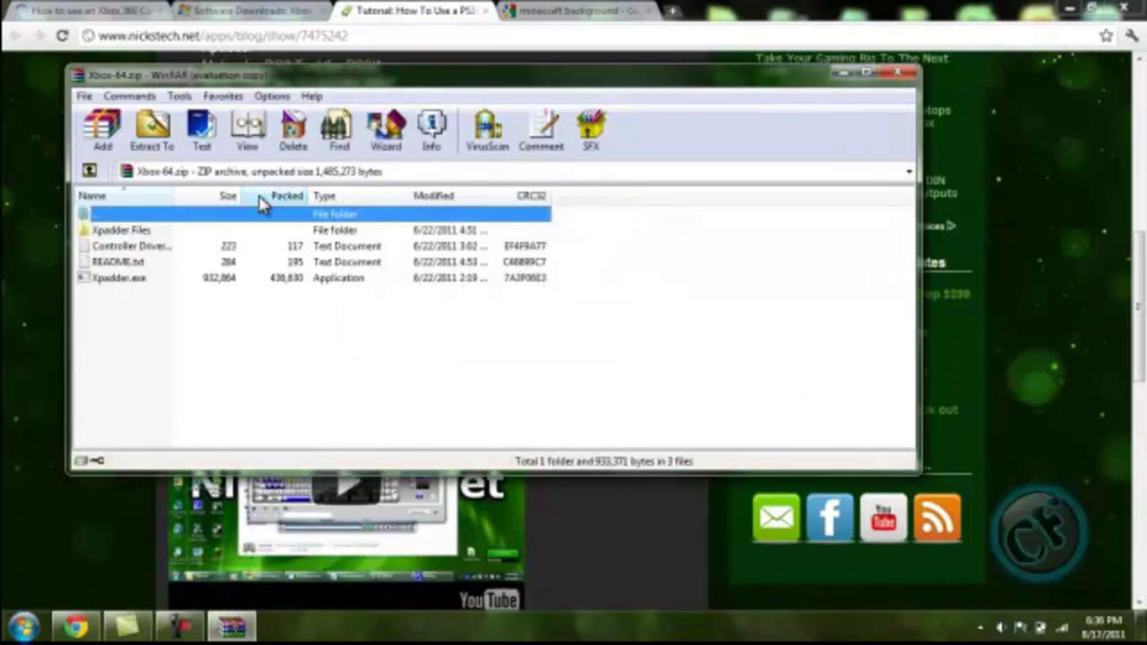
click(176, 146)
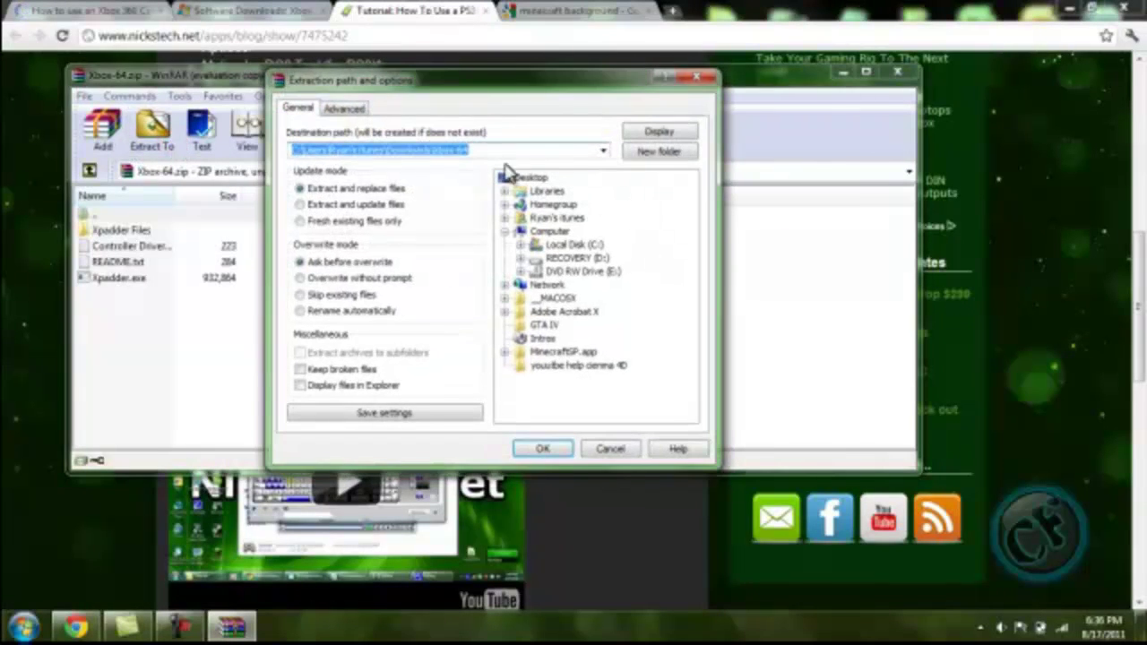
click(541, 182)
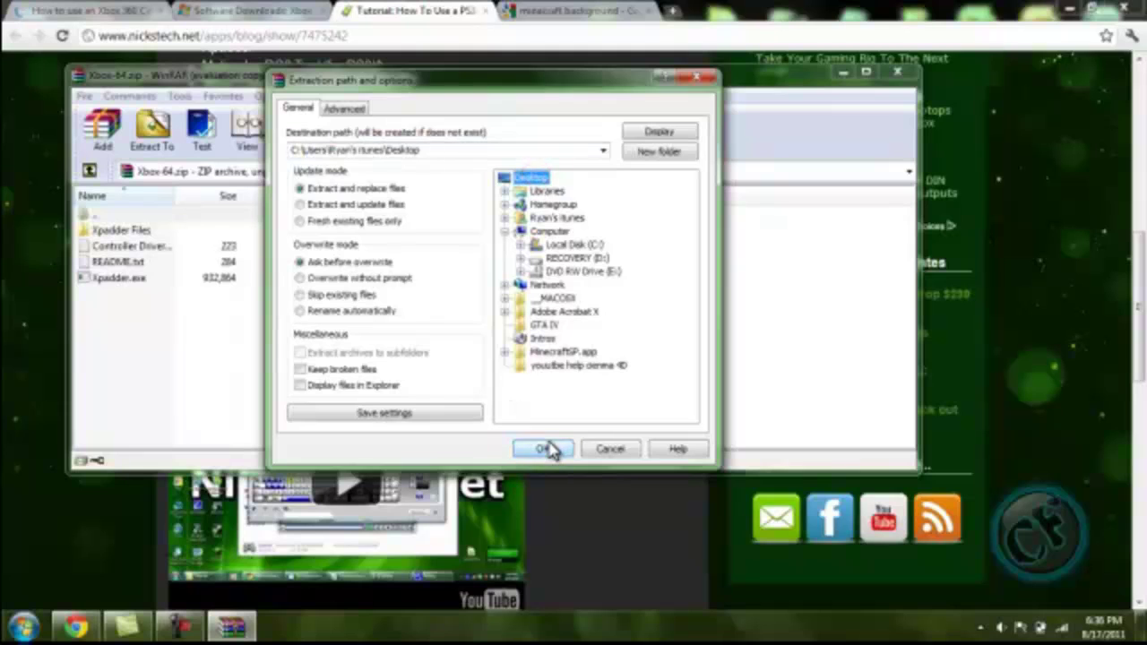
click(544, 448)
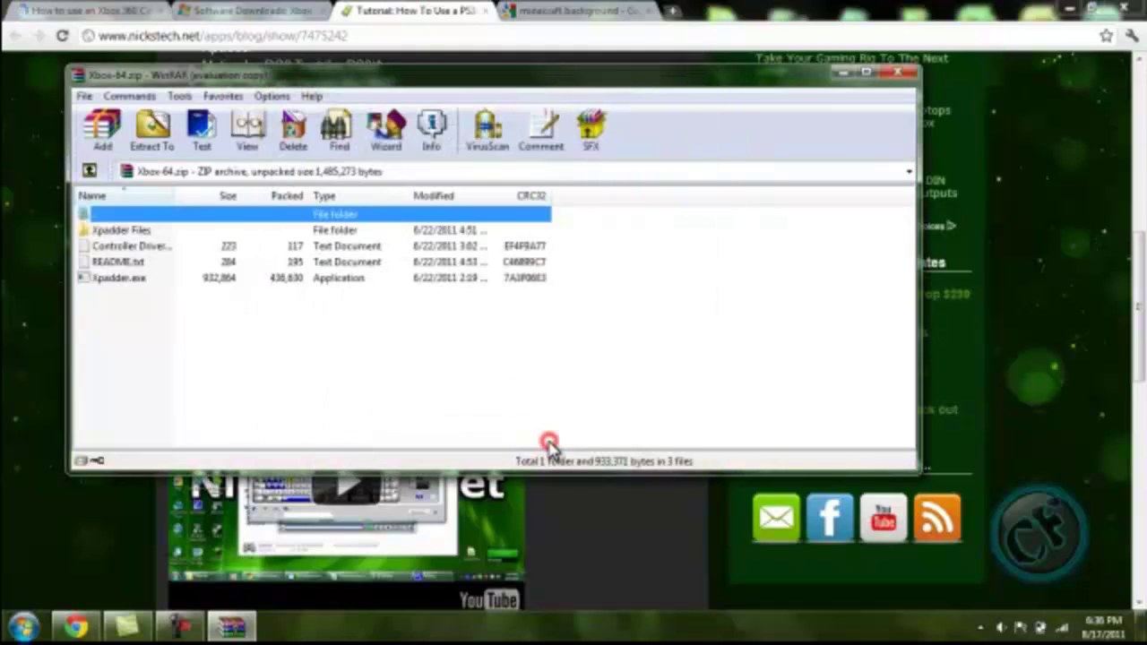
click(841, 74)
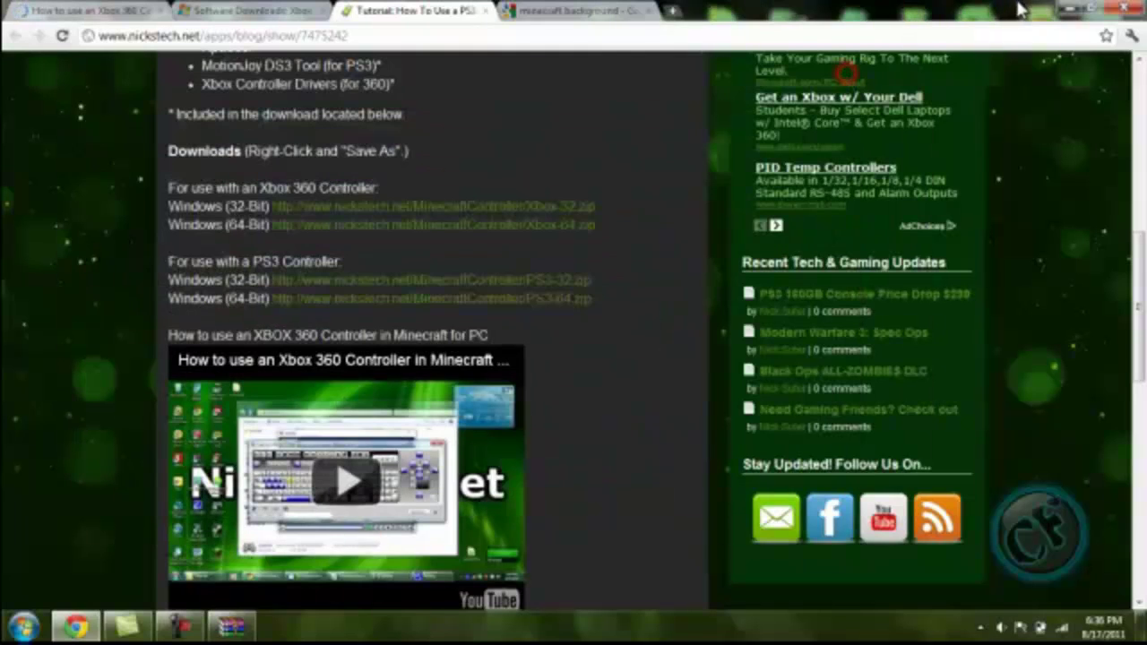
click(1071, 9)
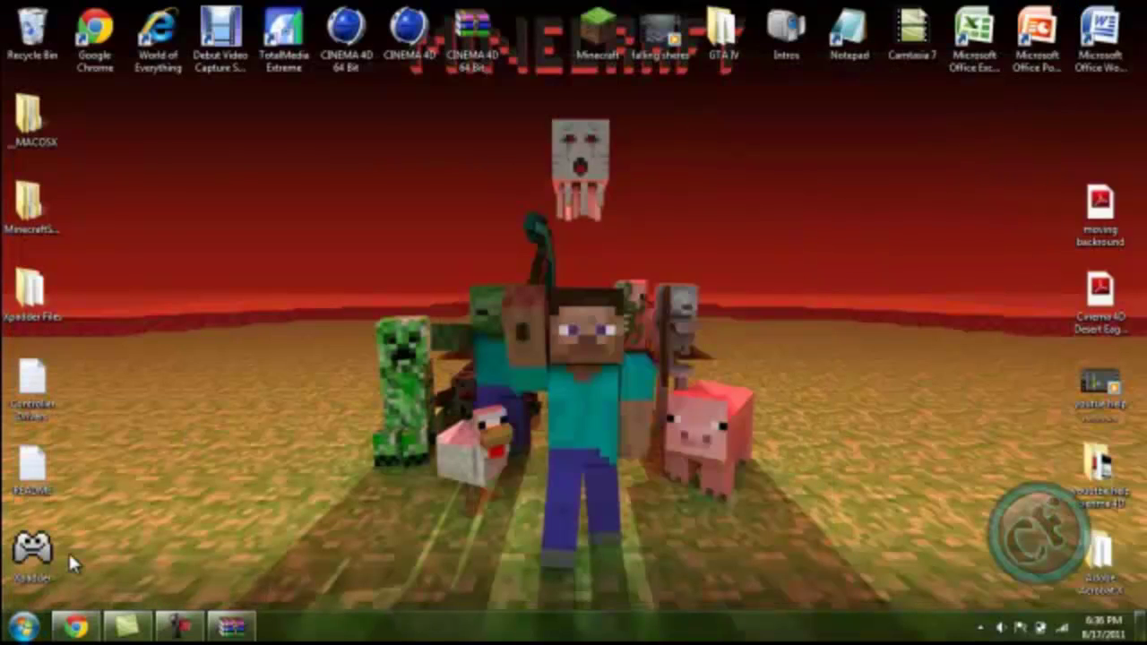
Move Xpadder, Controller Drivers and README into the Xpadder Files folder, reposition the folder on the desktop, and check its contents.
drag(68, 550, 36, 288)
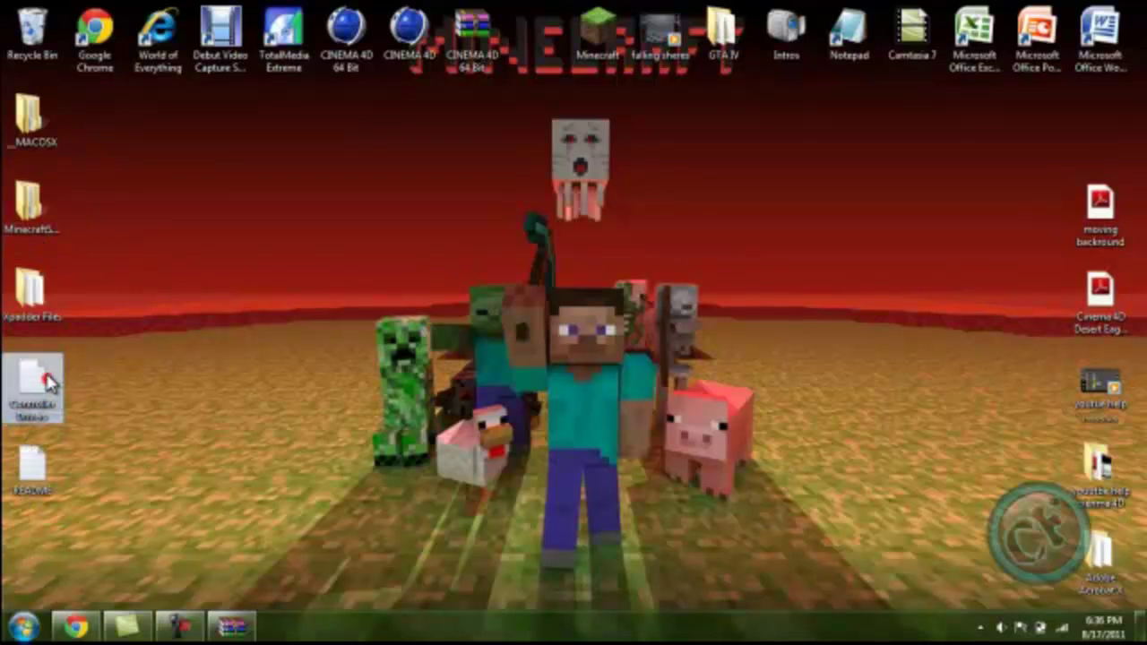
drag(34, 379, 40, 296)
drag(37, 465, 476, 298)
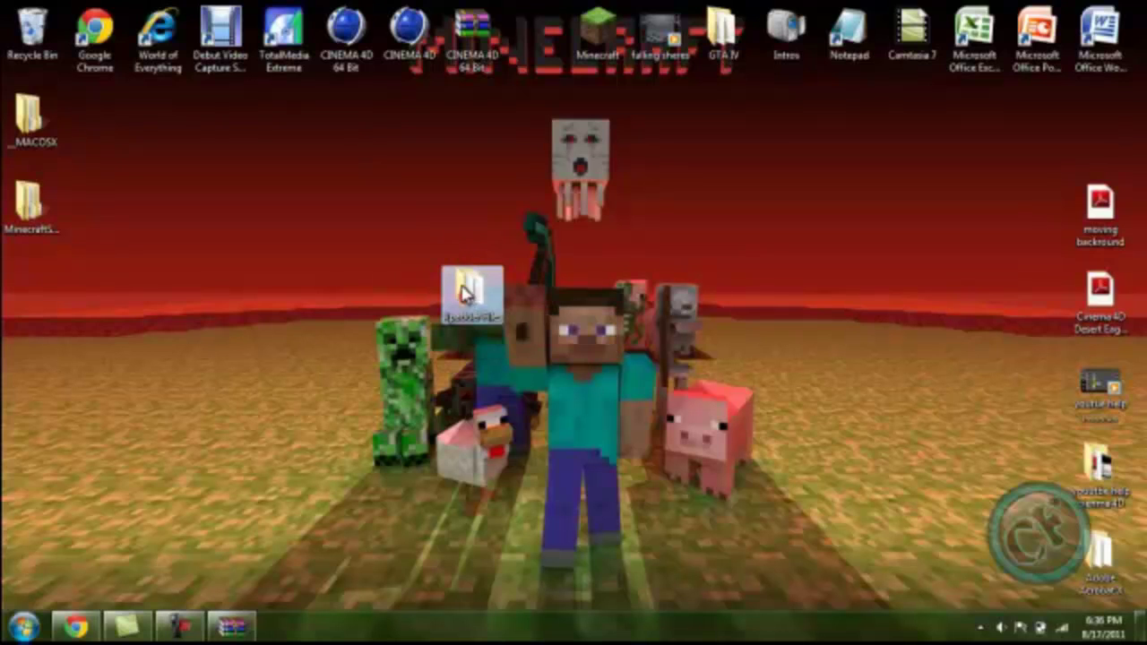
drag(465, 305, 434, 235)
double_click(429, 226)
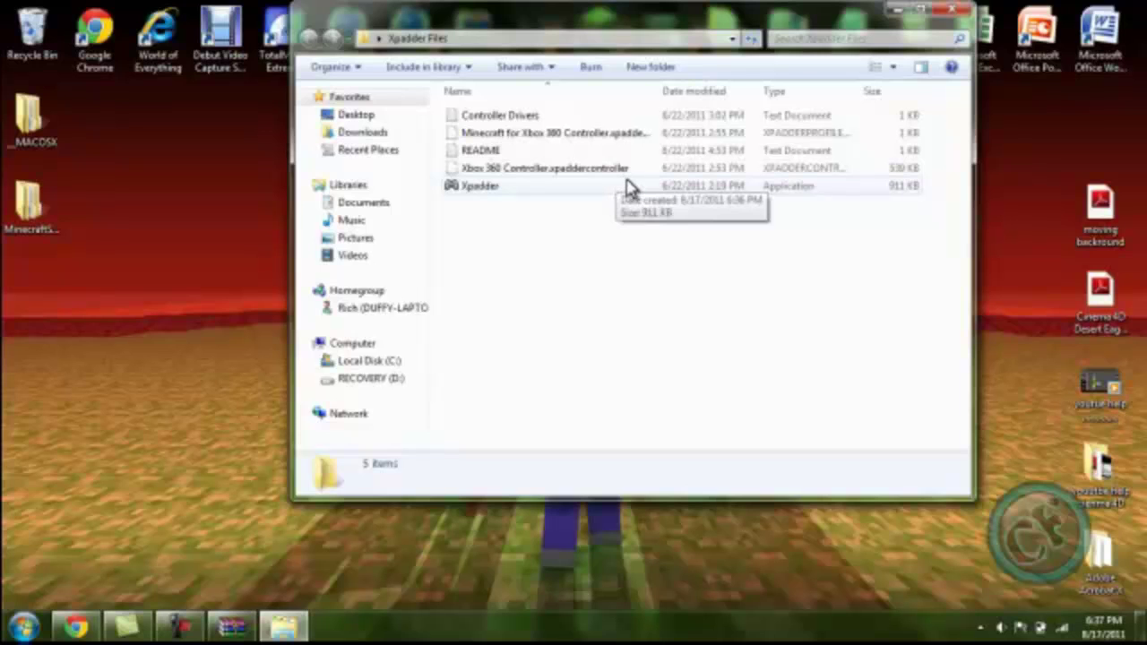
click(896, 11)
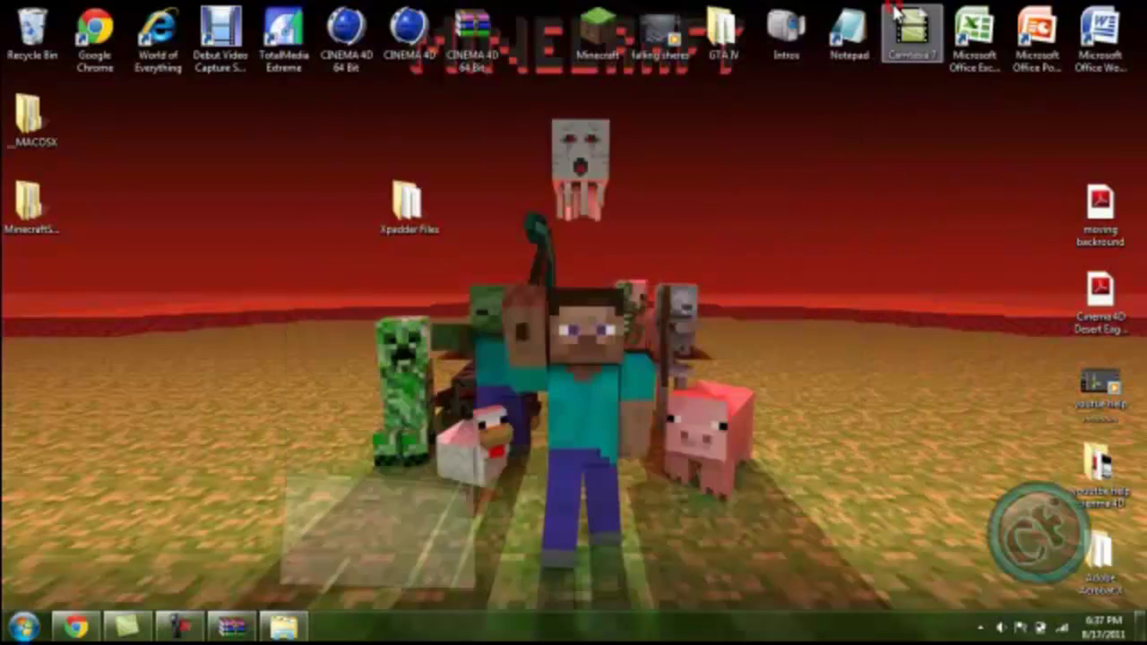
On the Microsoft Hardware page in Chrome, select Windows Vista (64-bit only) and download and keep Xbox360_64Eng.exe.
click(77, 627)
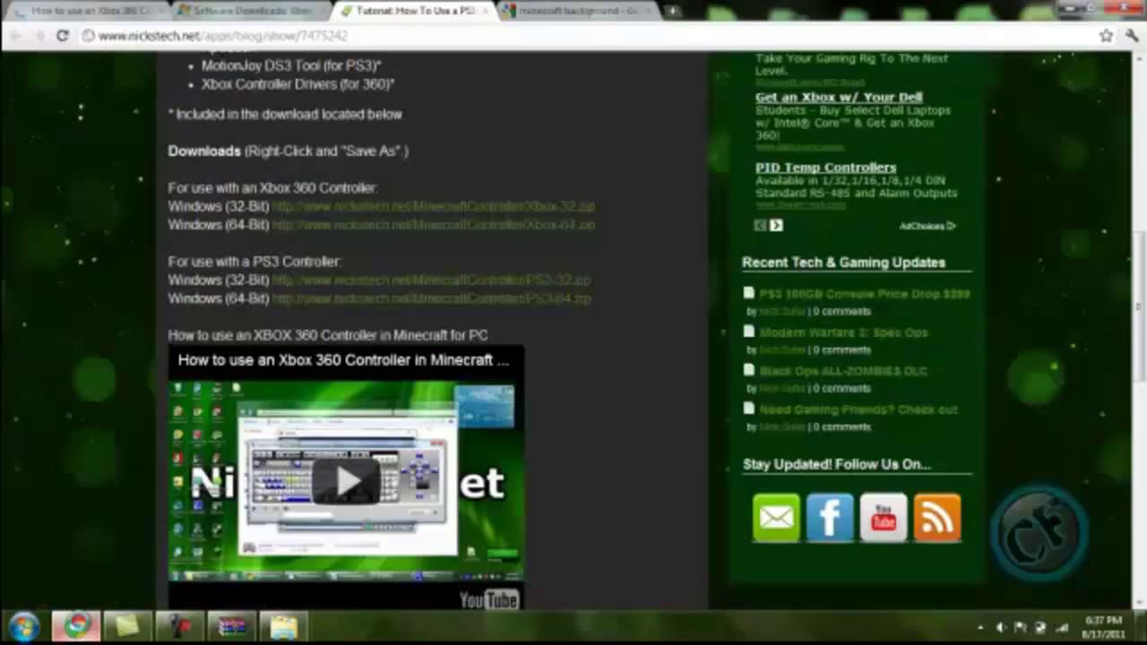
click(242, 11)
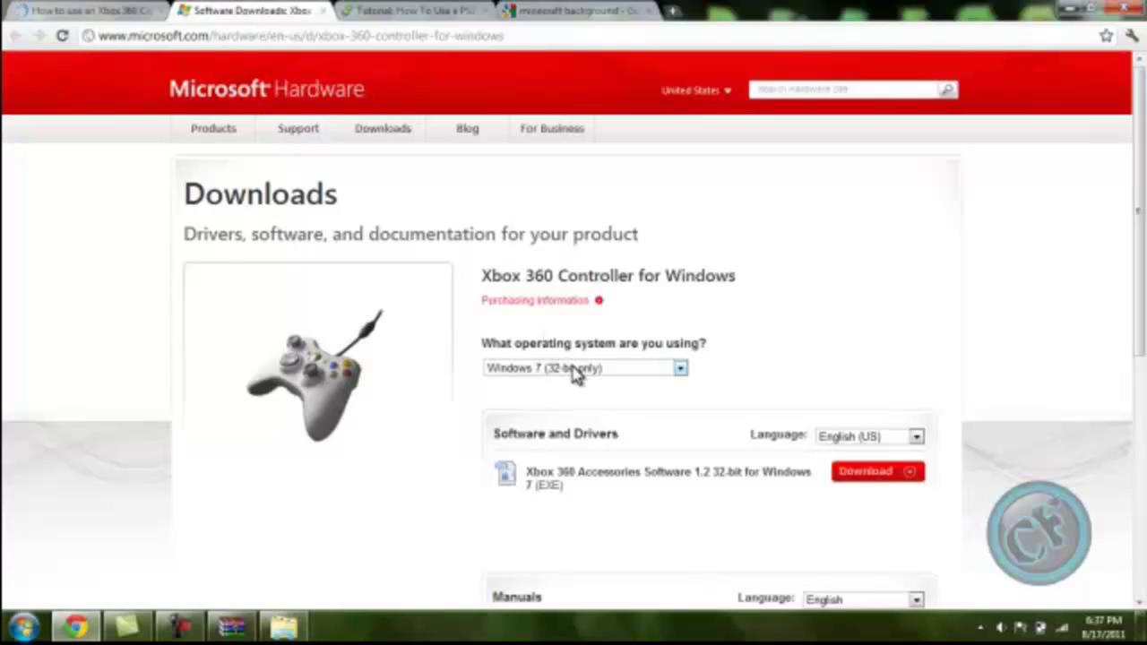
click(575, 374)
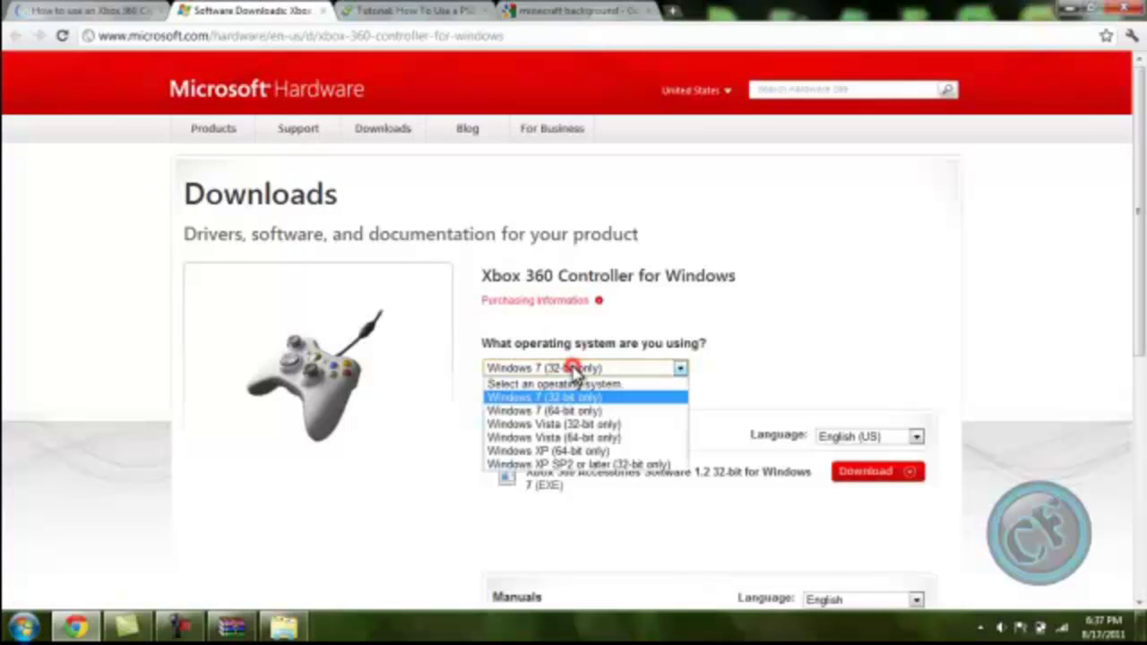
click(613, 438)
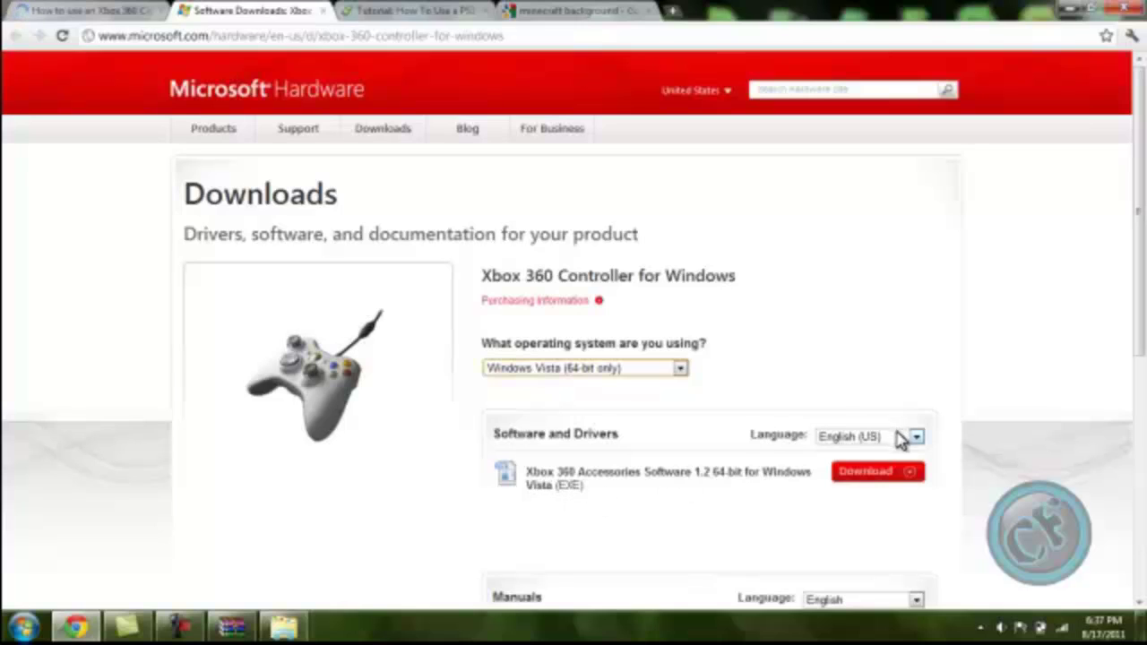
click(892, 477)
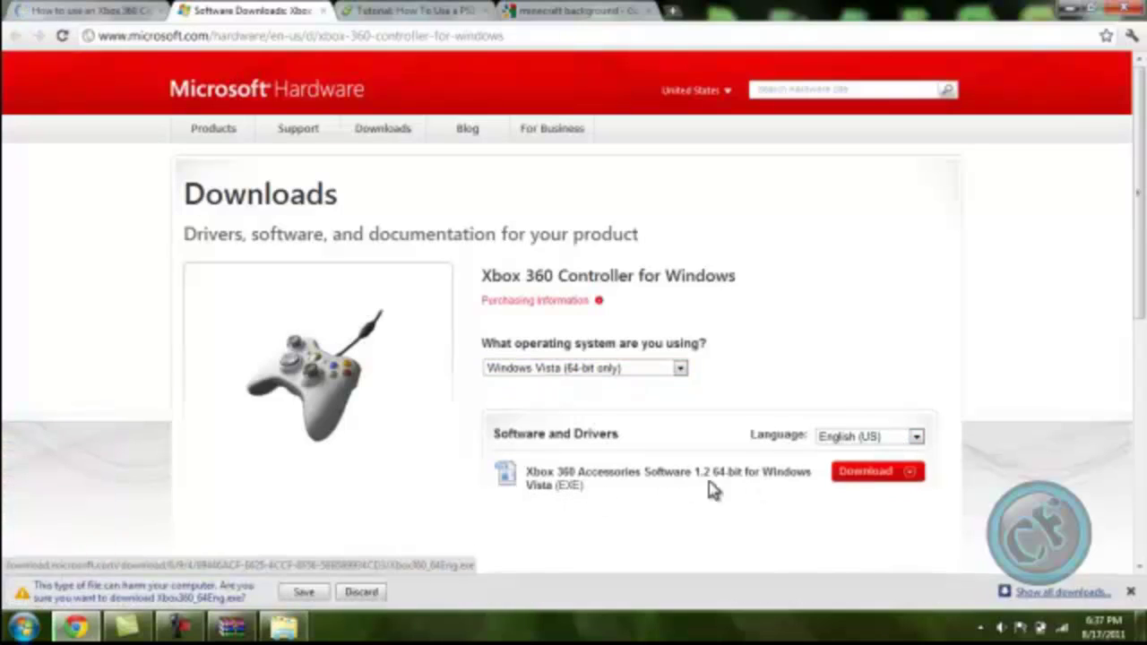
click(318, 589)
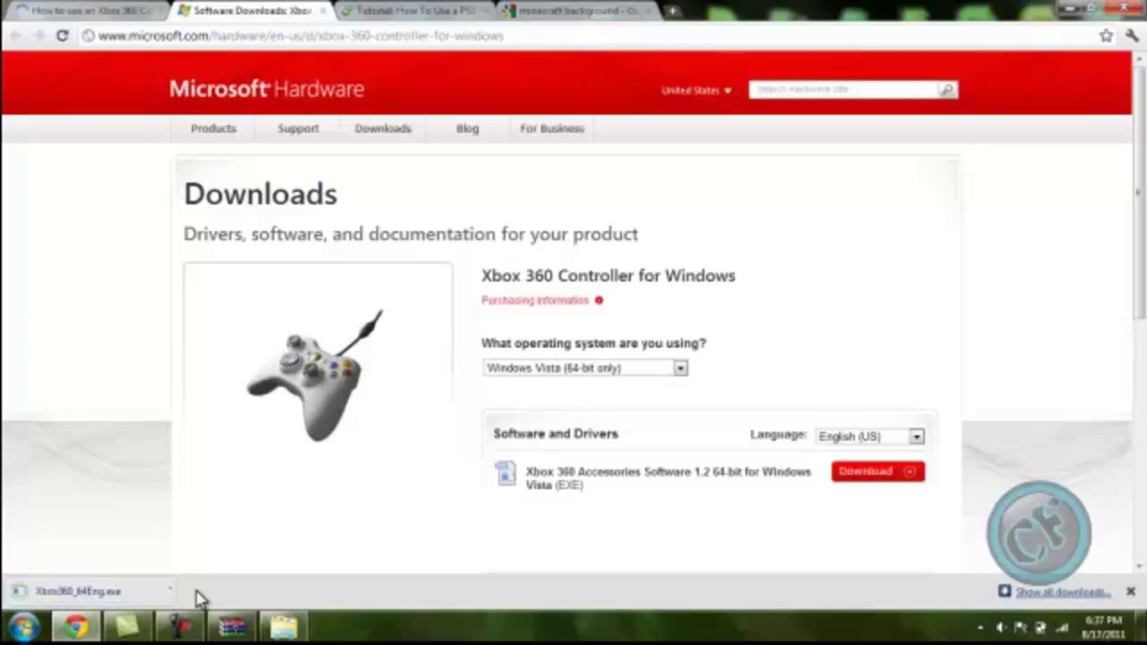
Run the downloaded Xbox 360 Accessories installer, accept the license agreement, complete the setup, and minimize the browser.
click(109, 594)
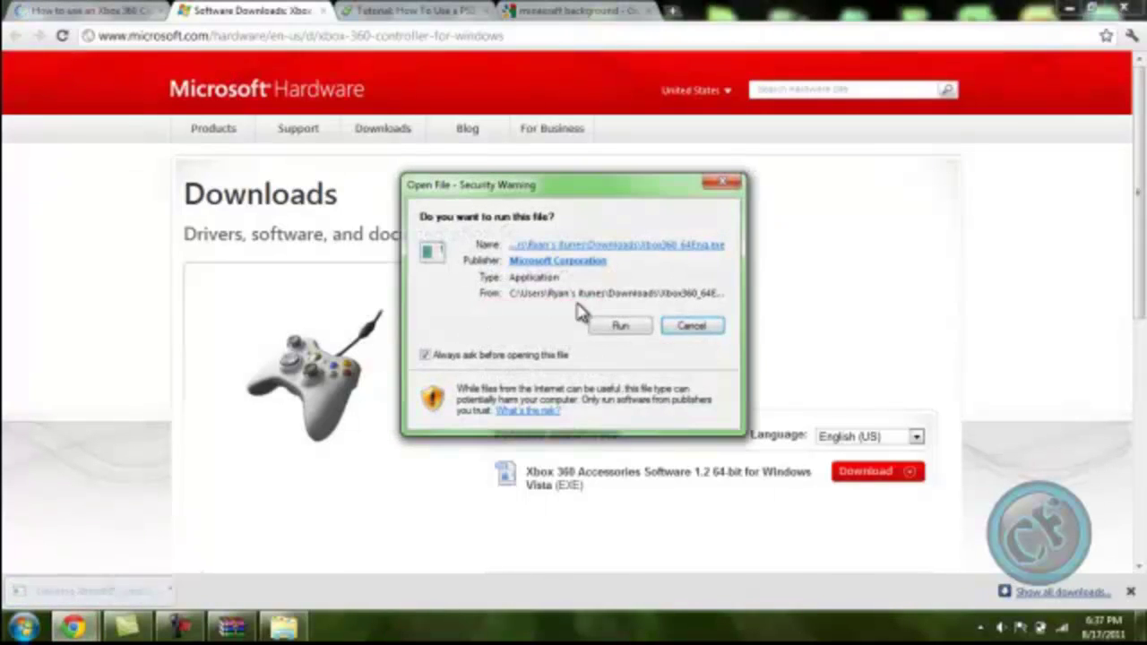
click(608, 327)
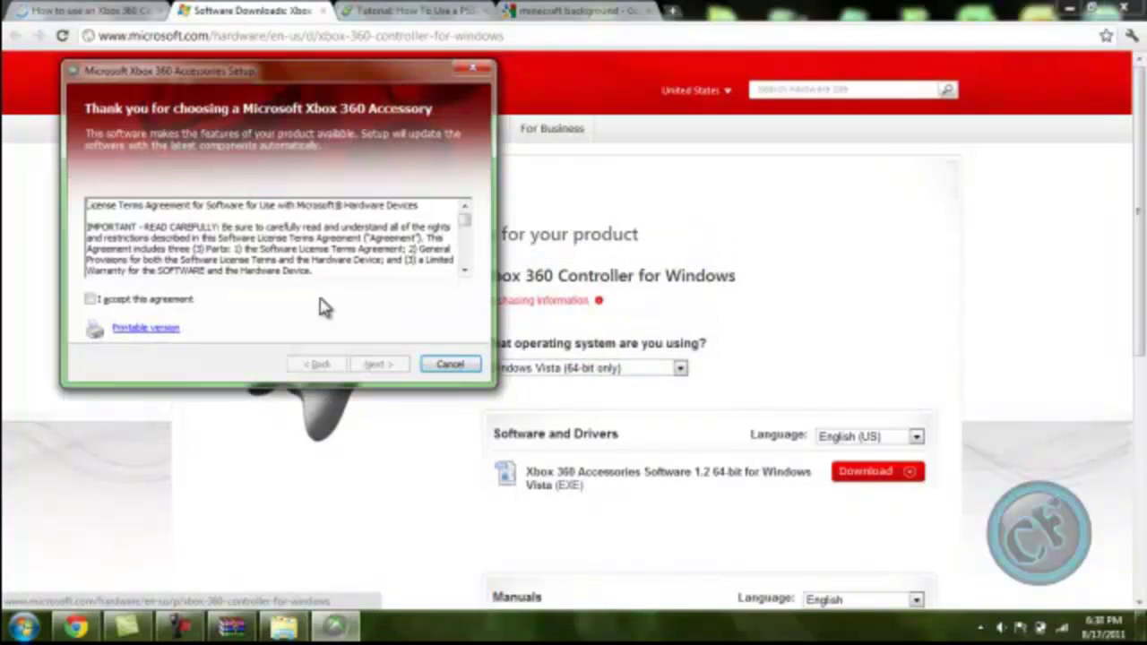
click(91, 300)
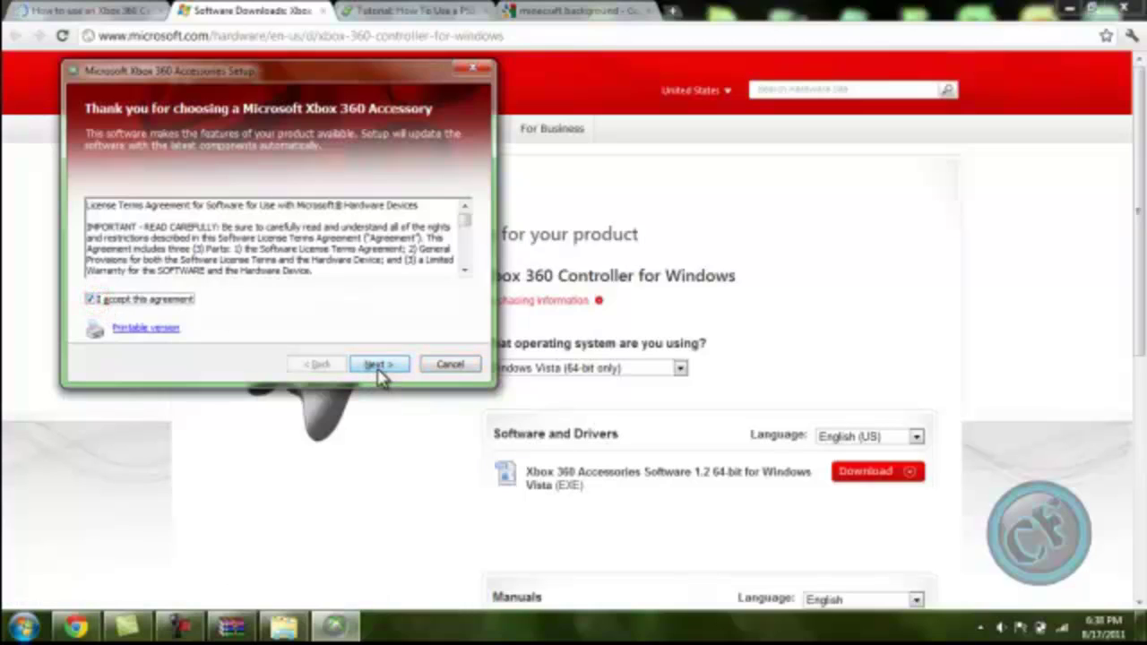
click(377, 364)
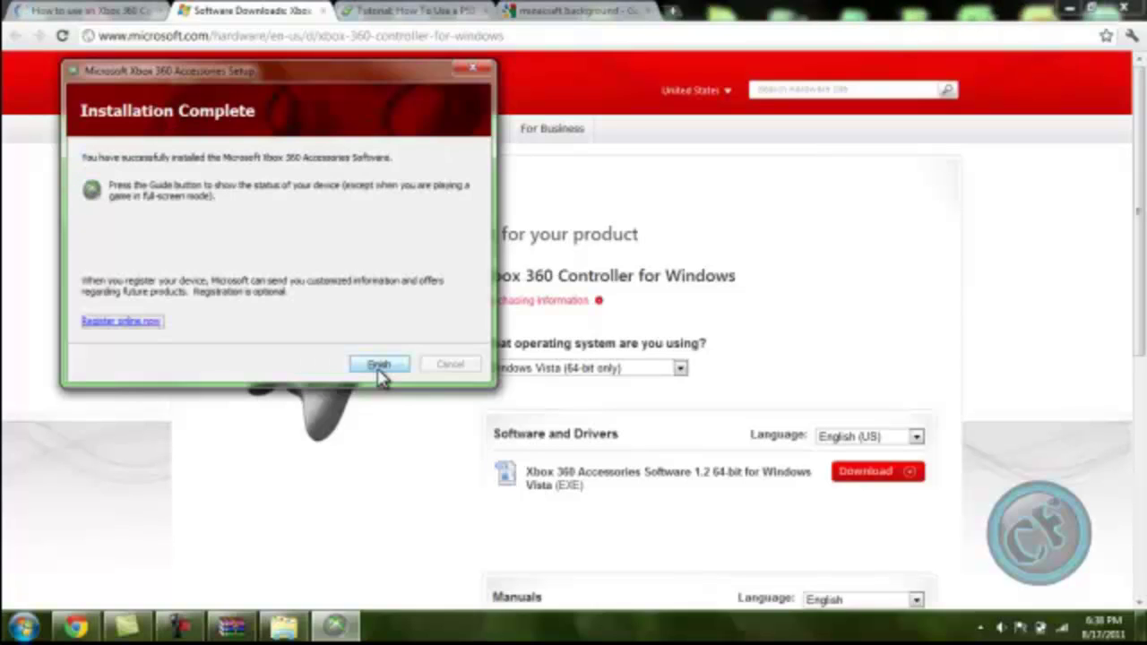
click(379, 367)
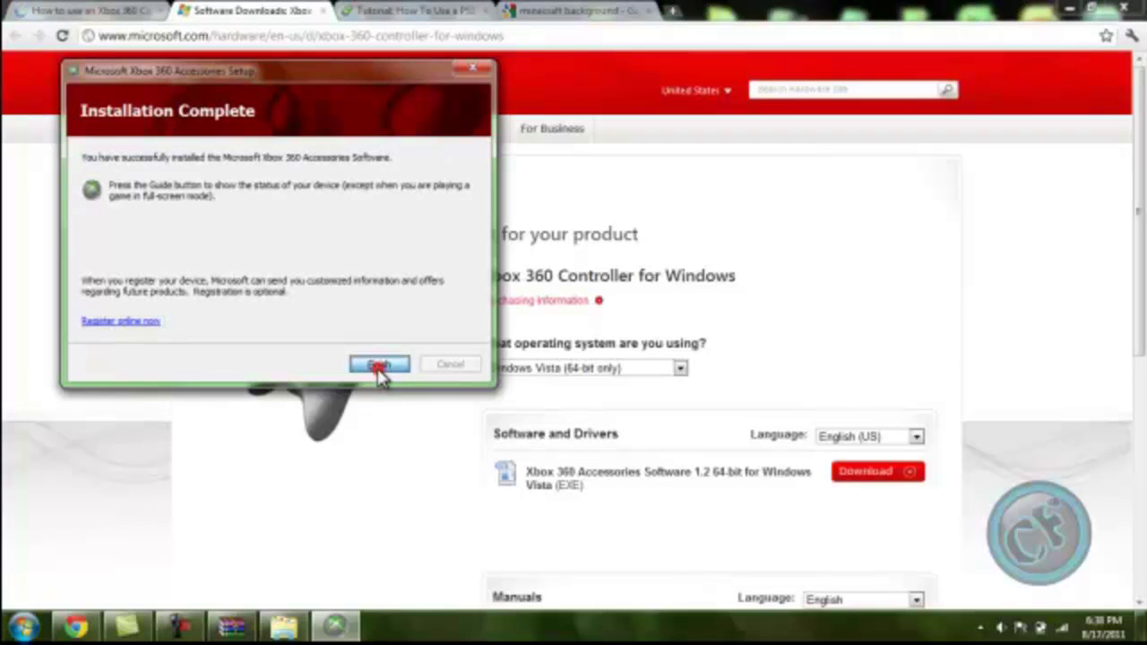
click(379, 365)
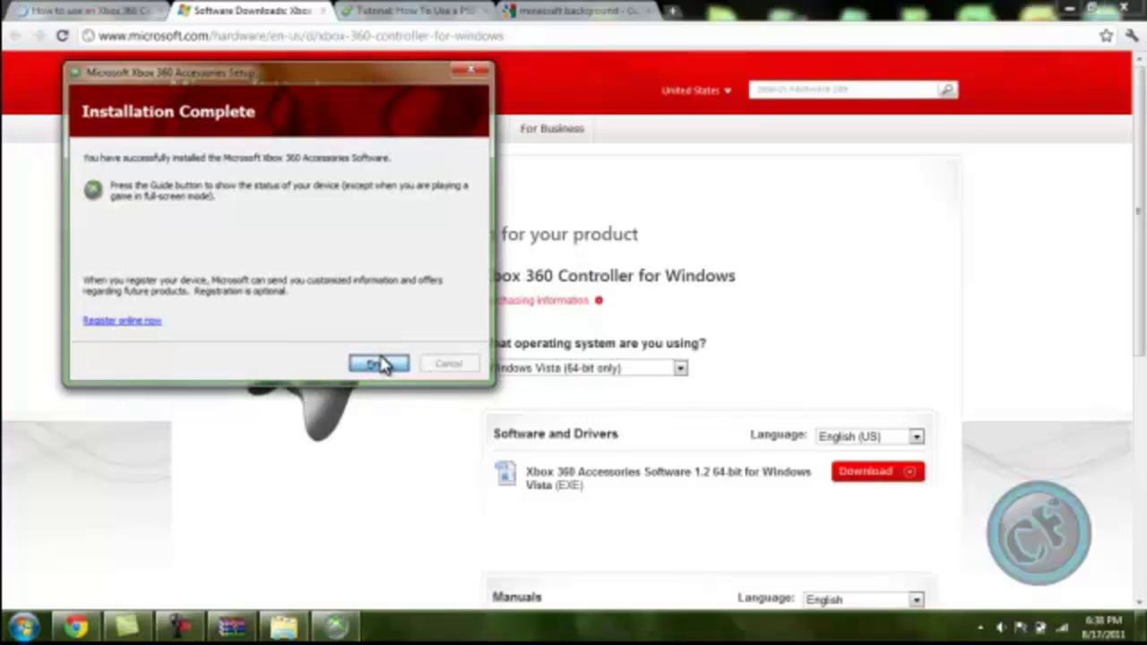
click(1069, 8)
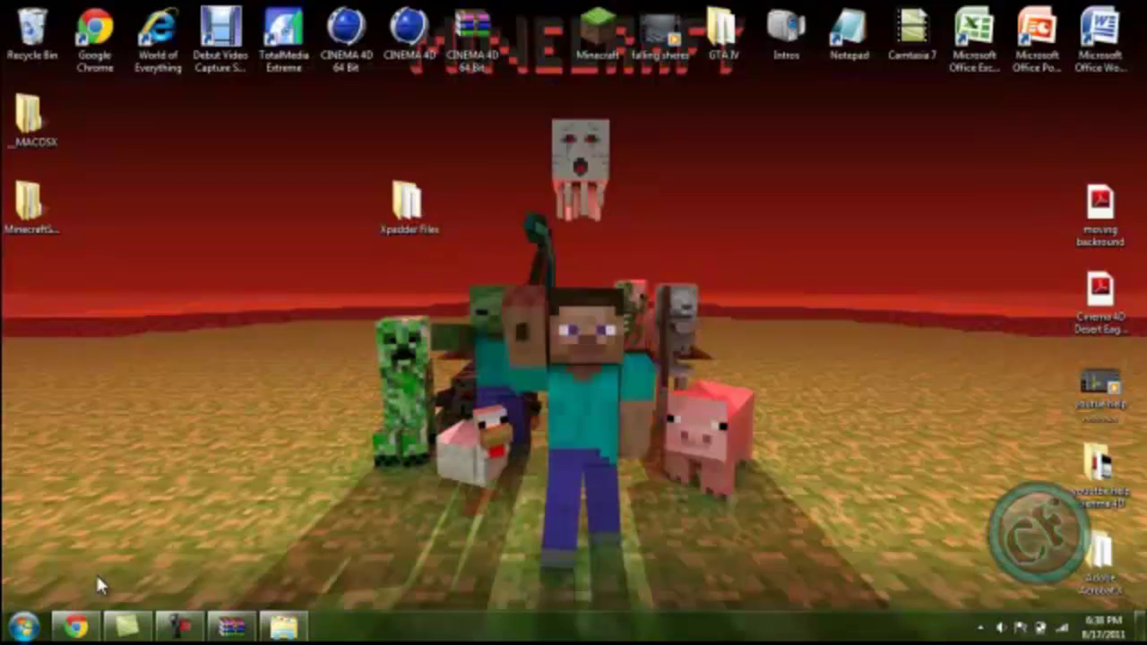
Open the Xpadder Files folder on the desktop and reposition its window so the full file list is accessible.
click(24, 625)
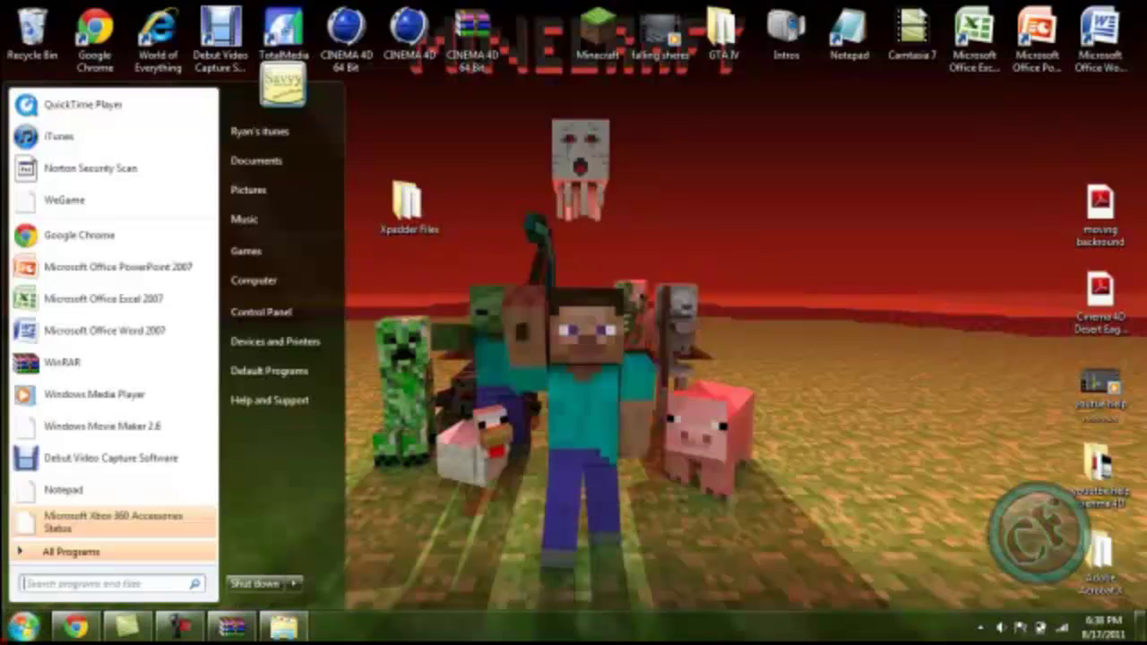
click(432, 303)
click(410, 203)
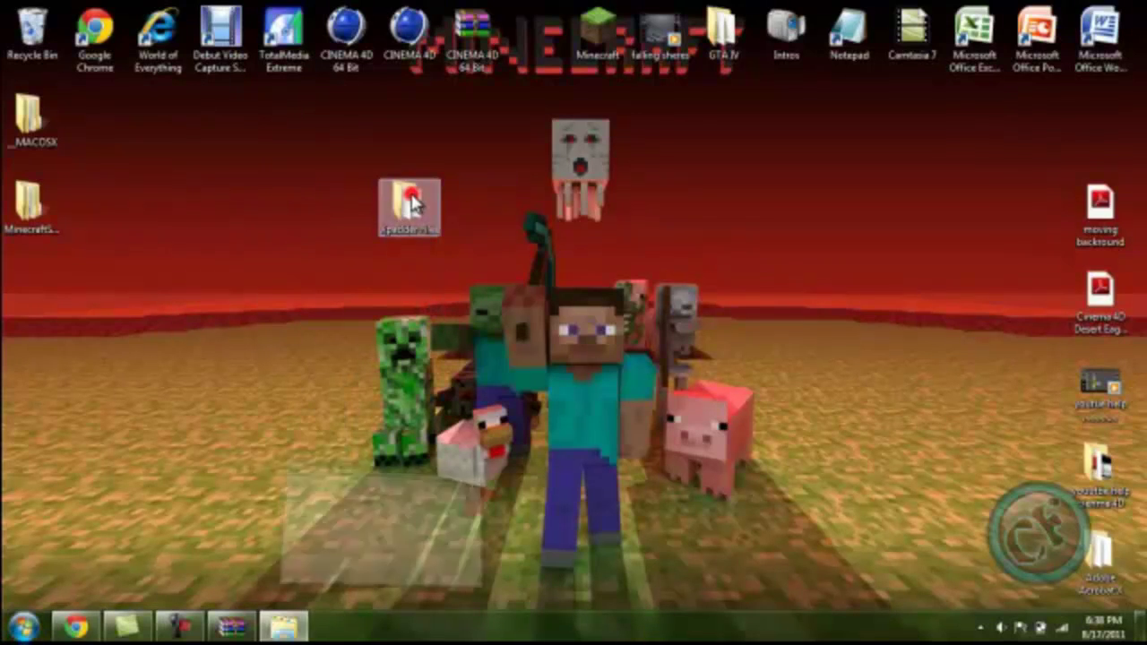
double_click(411, 202)
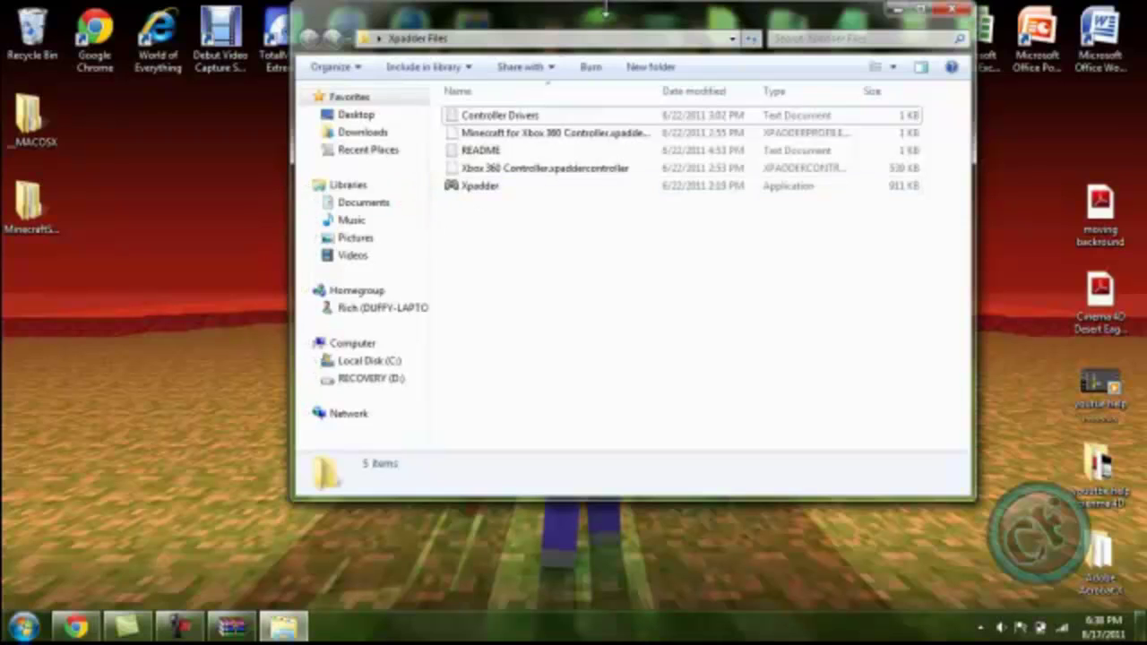
drag(601, 21, 538, 120)
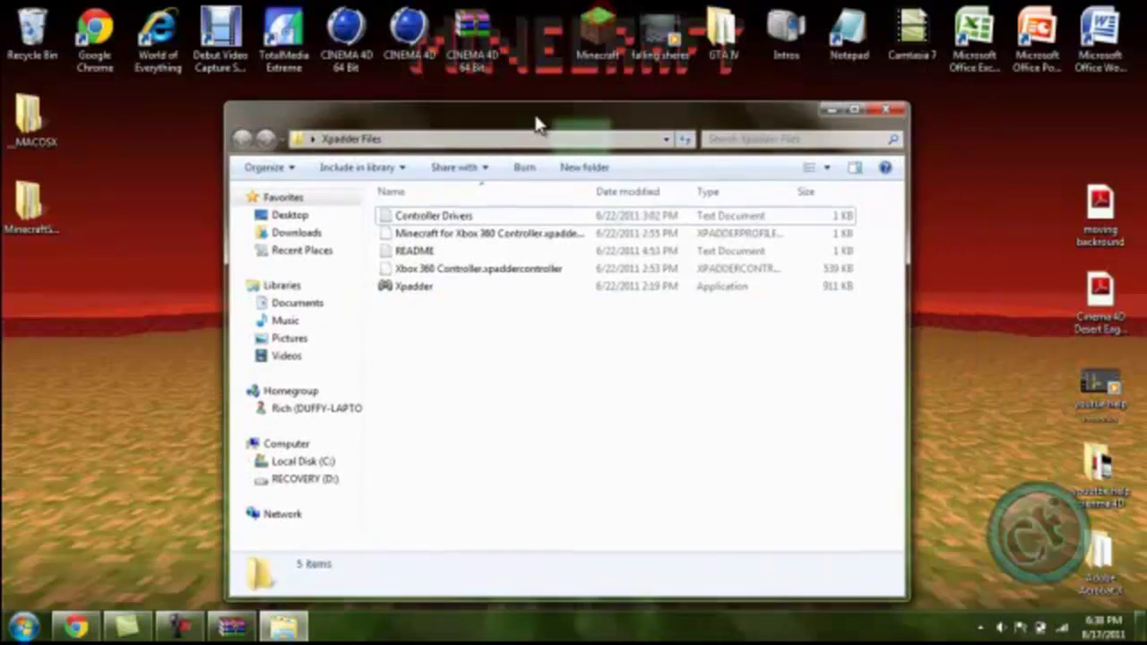
Set the Xpadder application to run in compatibility mode for Windows Vista and apply the change.
click(408, 294)
right_click(408, 295)
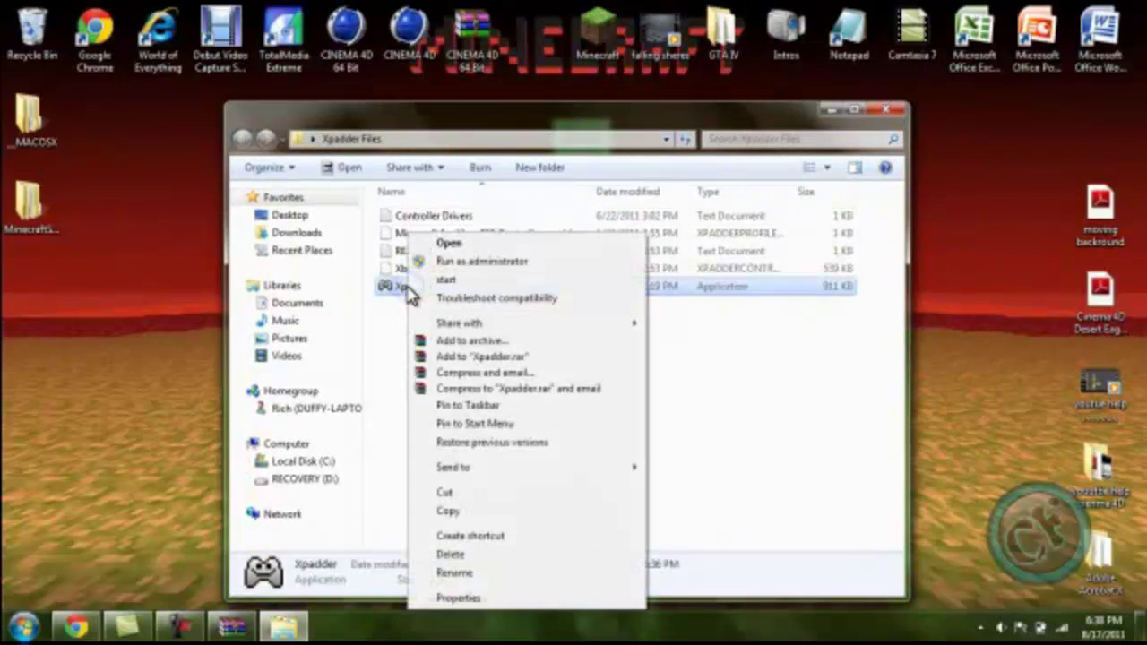
click(495, 600)
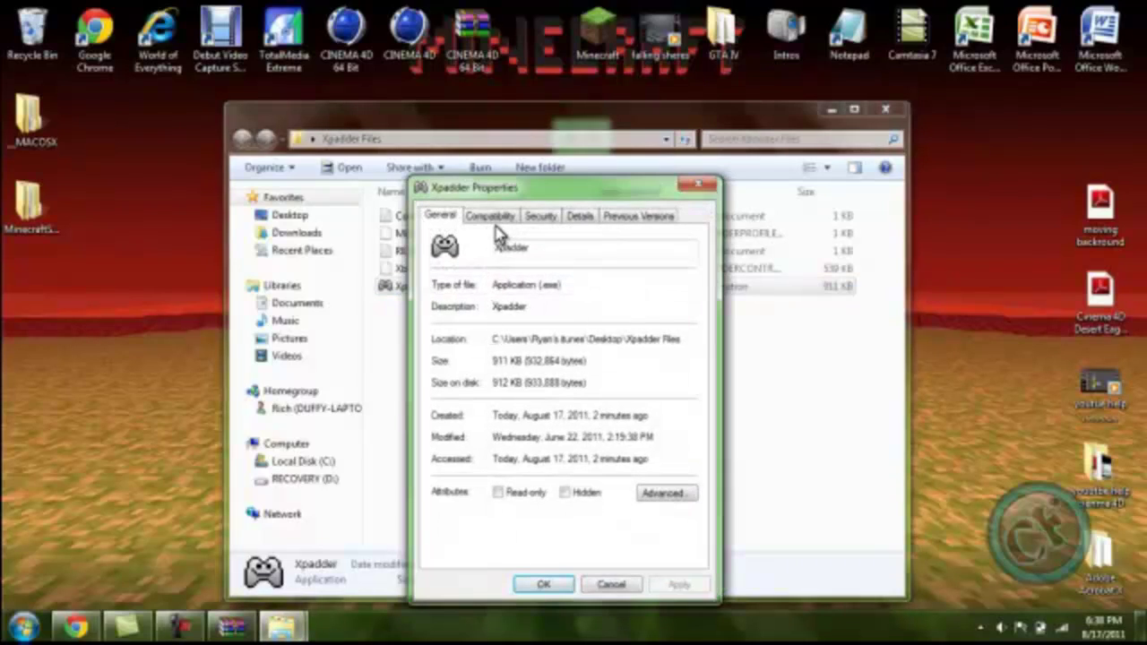
click(493, 217)
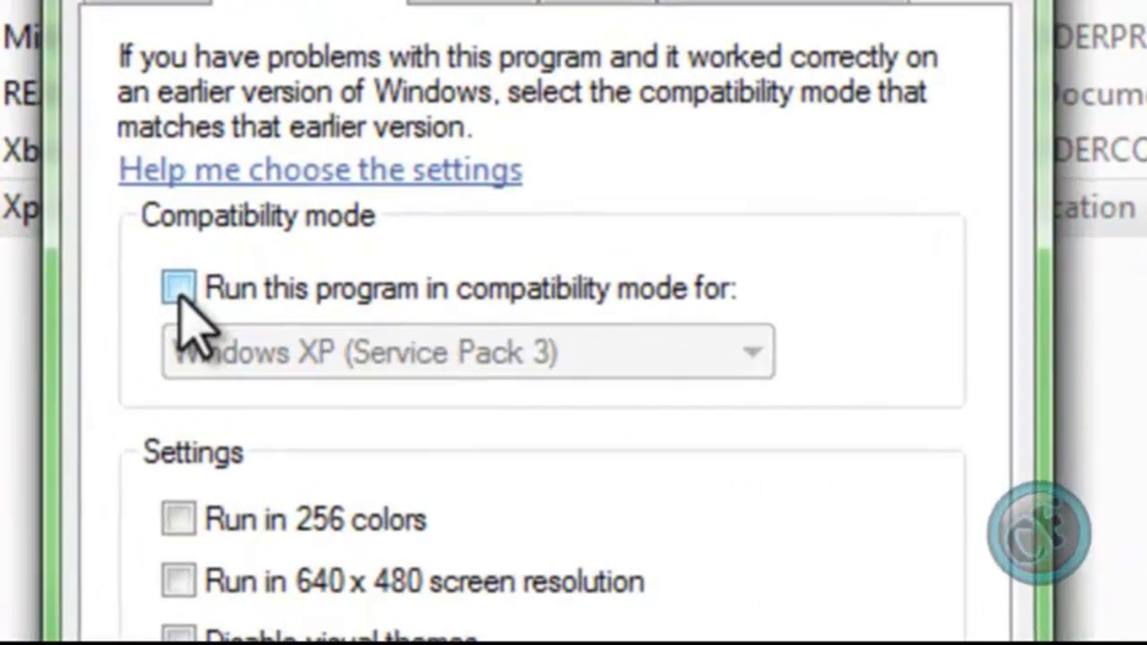
click(179, 289)
click(216, 348)
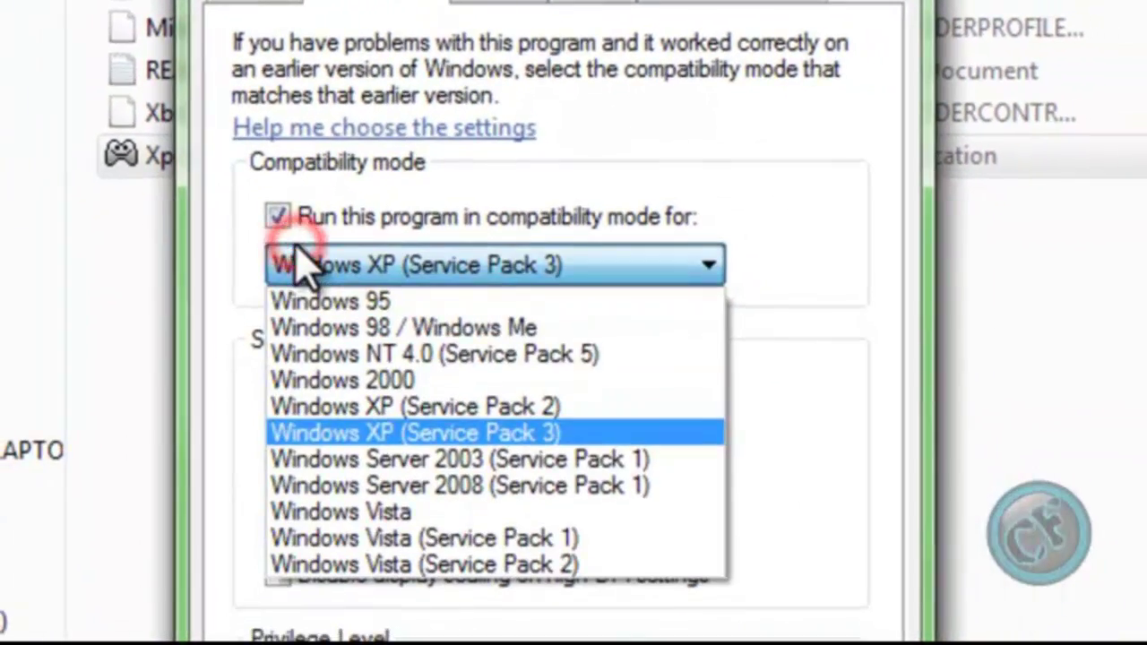
click(340, 516)
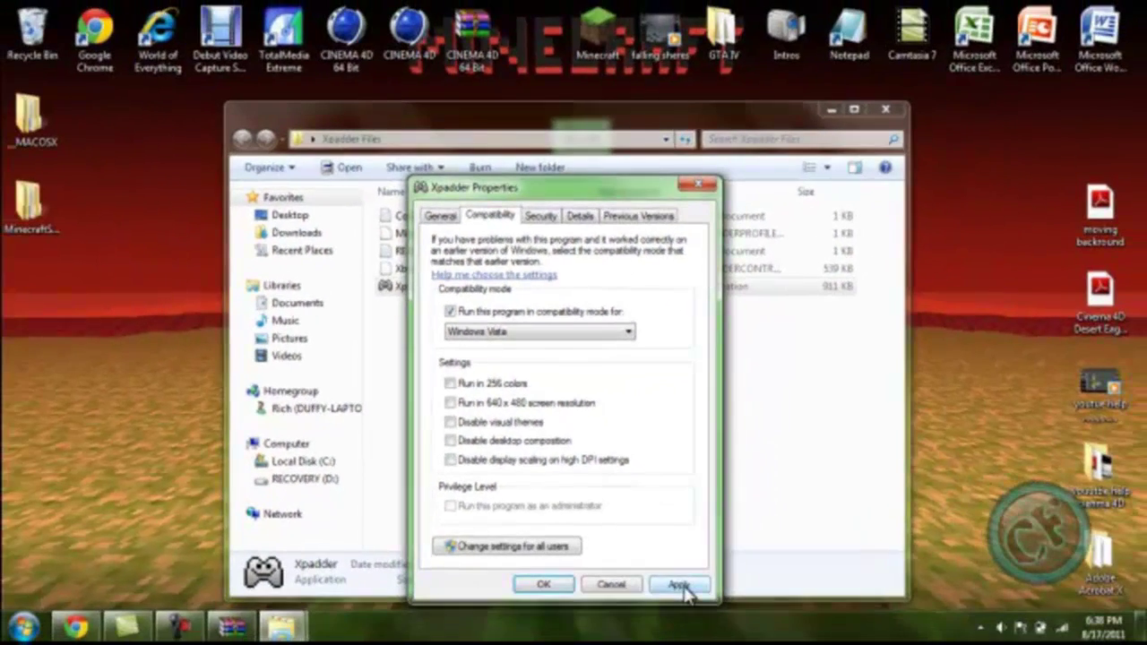
click(682, 584)
click(547, 585)
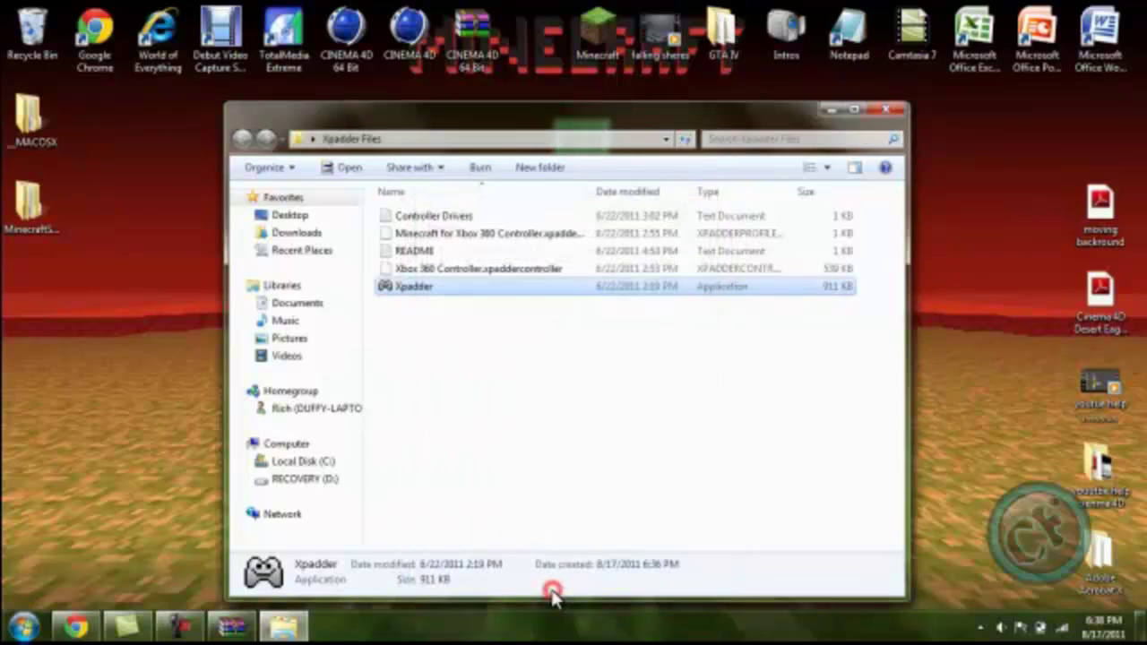
Launch Xpadder with Program Location as the default save location, associate its files with Windows, and minimize the folder window.
double_click(419, 289)
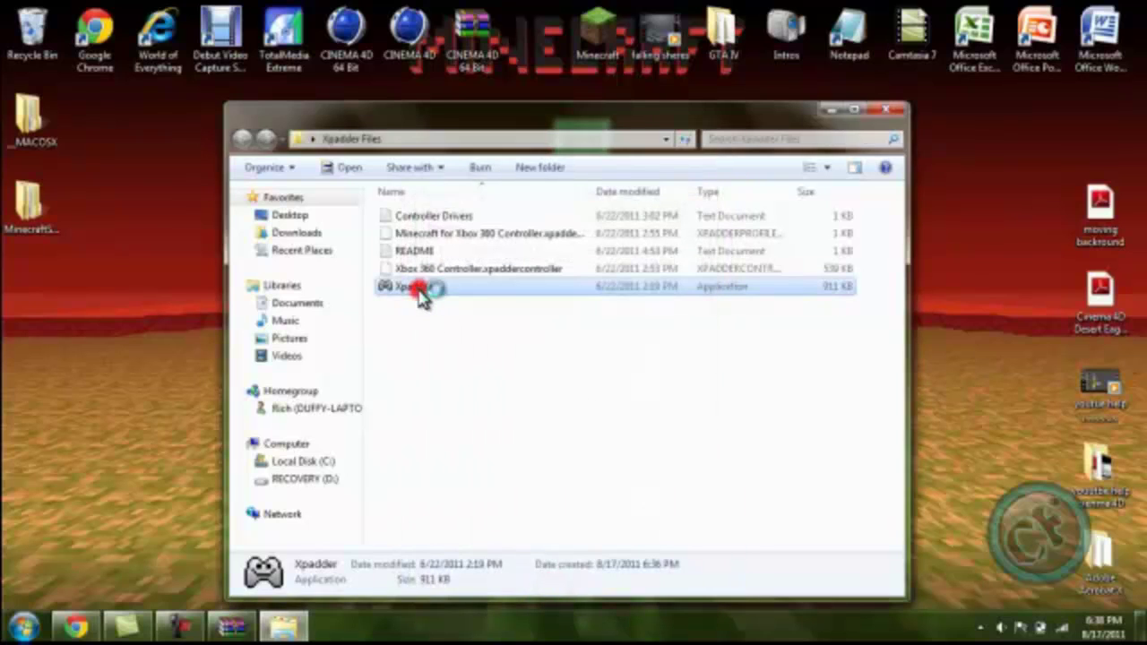
click(619, 394)
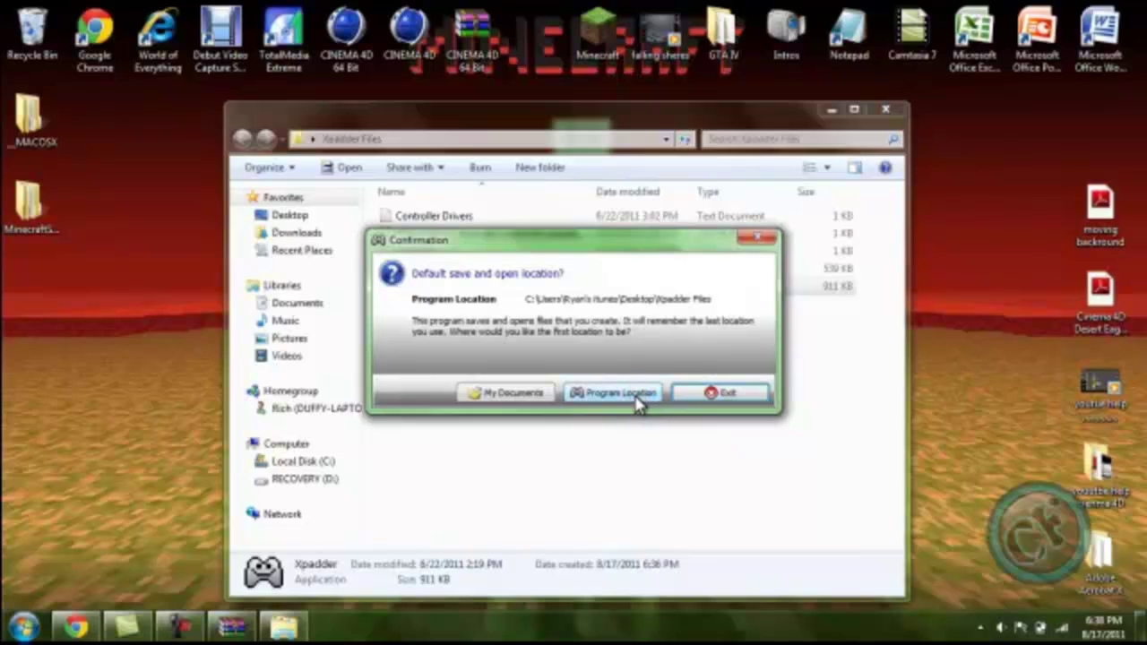
click(637, 395)
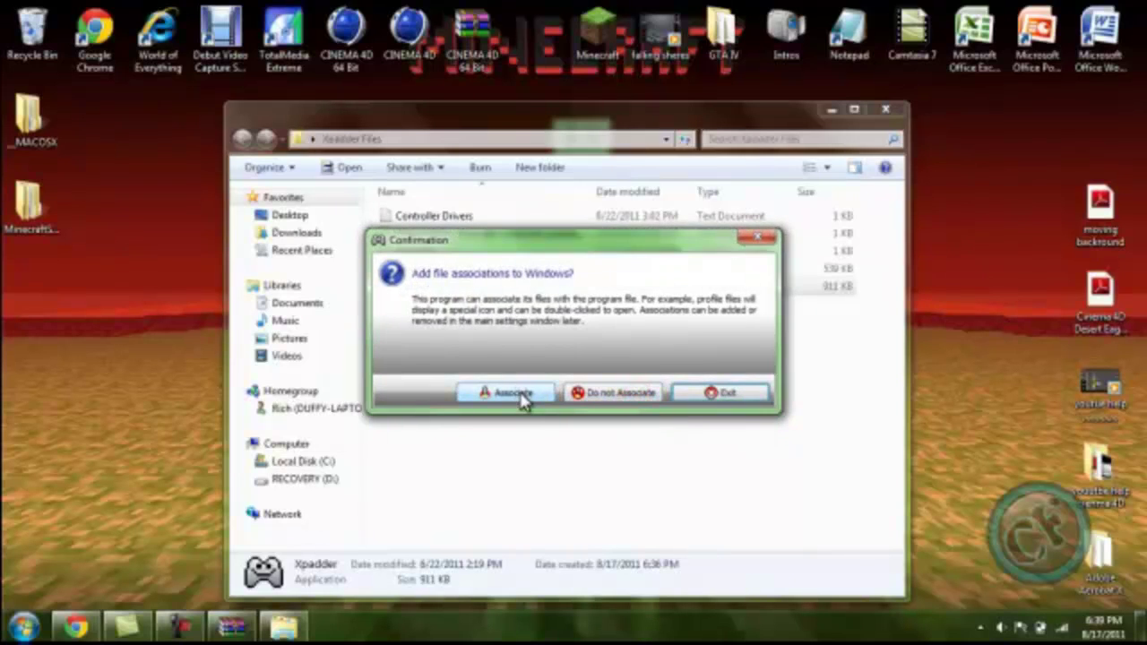
click(513, 394)
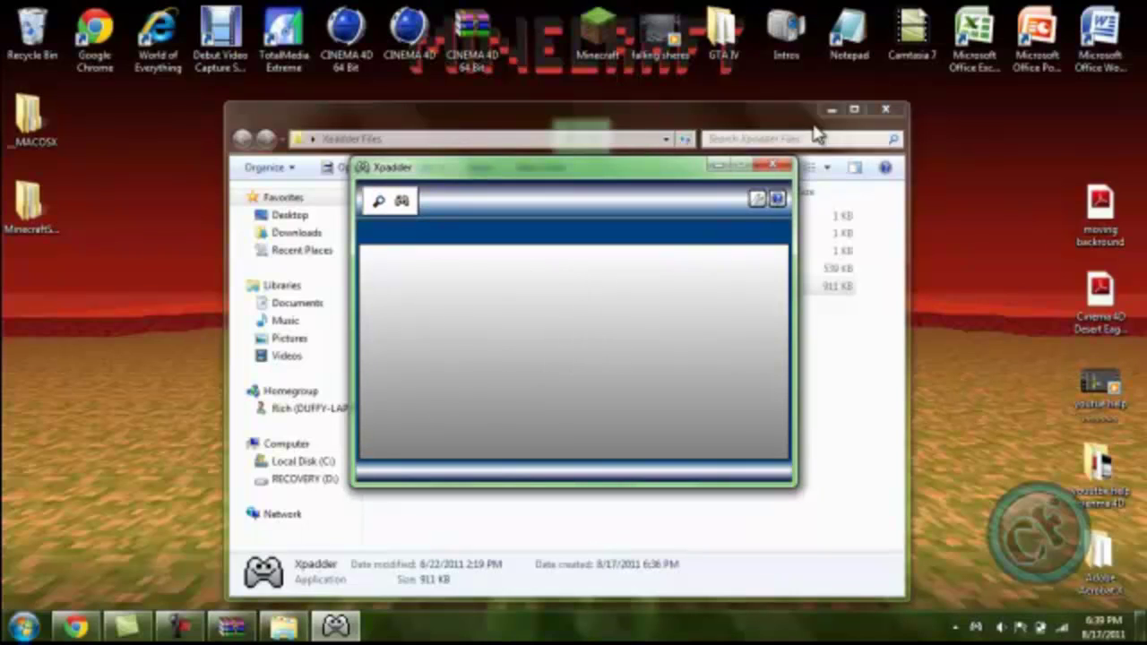
click(840, 119)
click(837, 114)
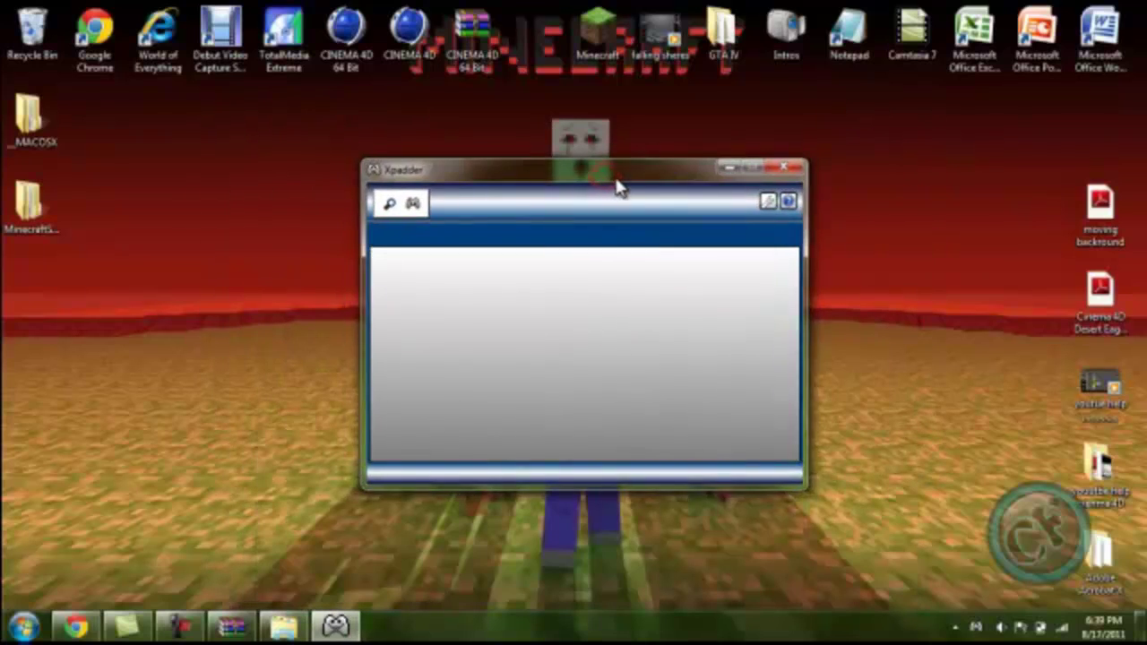
drag(617, 182, 604, 176)
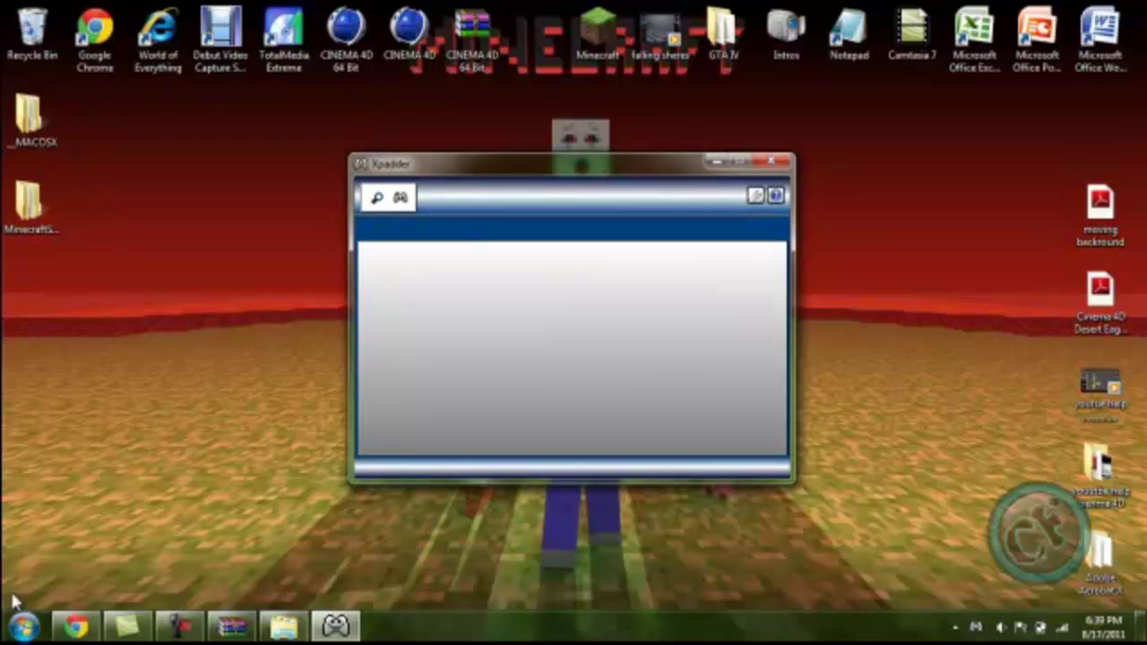
Launch Microsoft Xbox 360 Accessories Status from the installed programs.
click(22, 626)
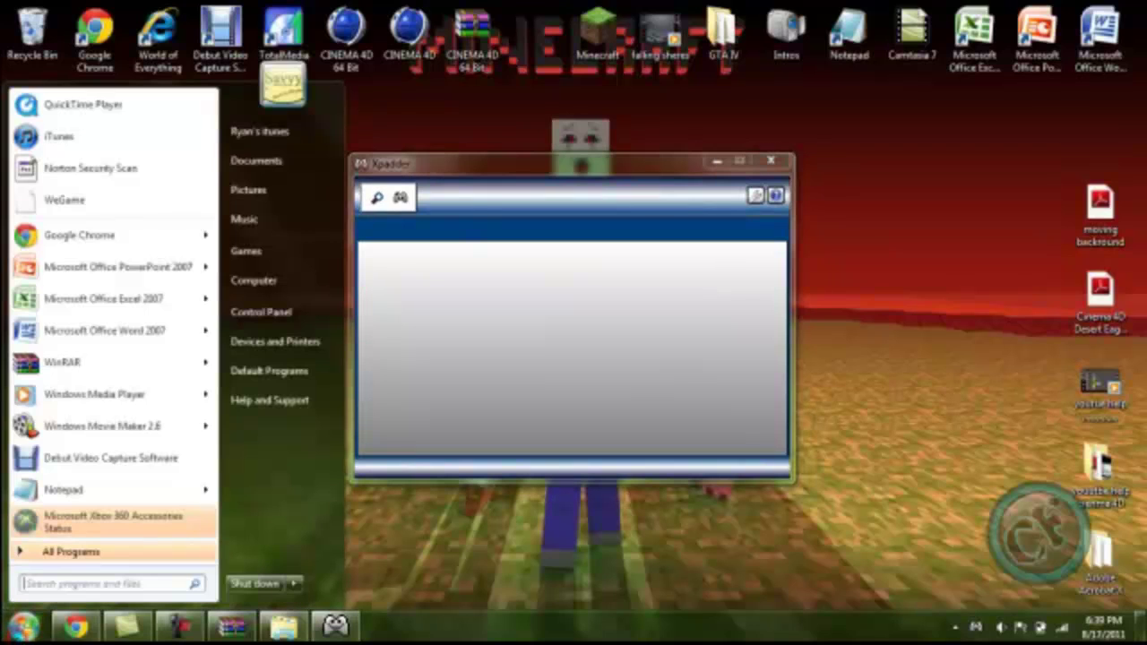
click(109, 558)
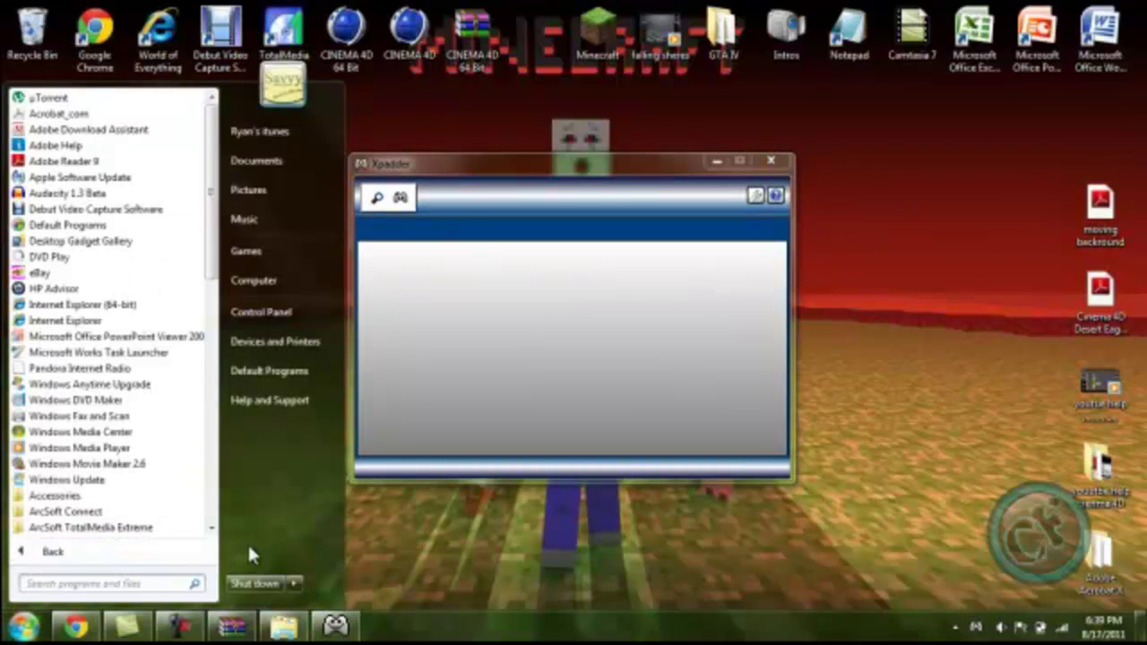
click(415, 535)
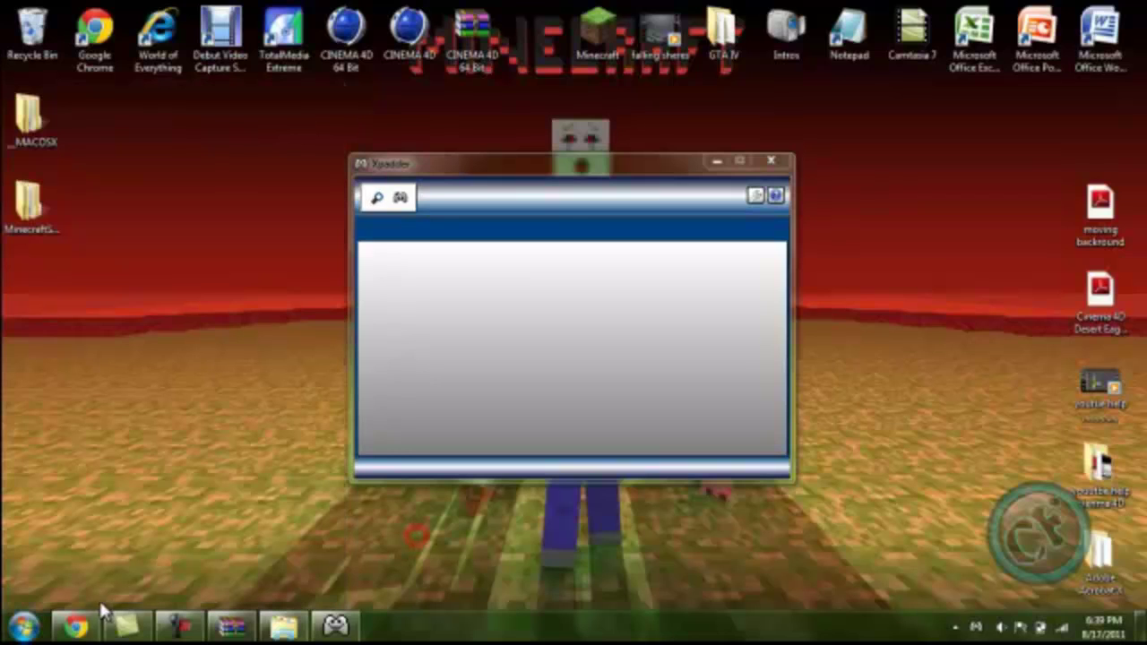
click(22, 625)
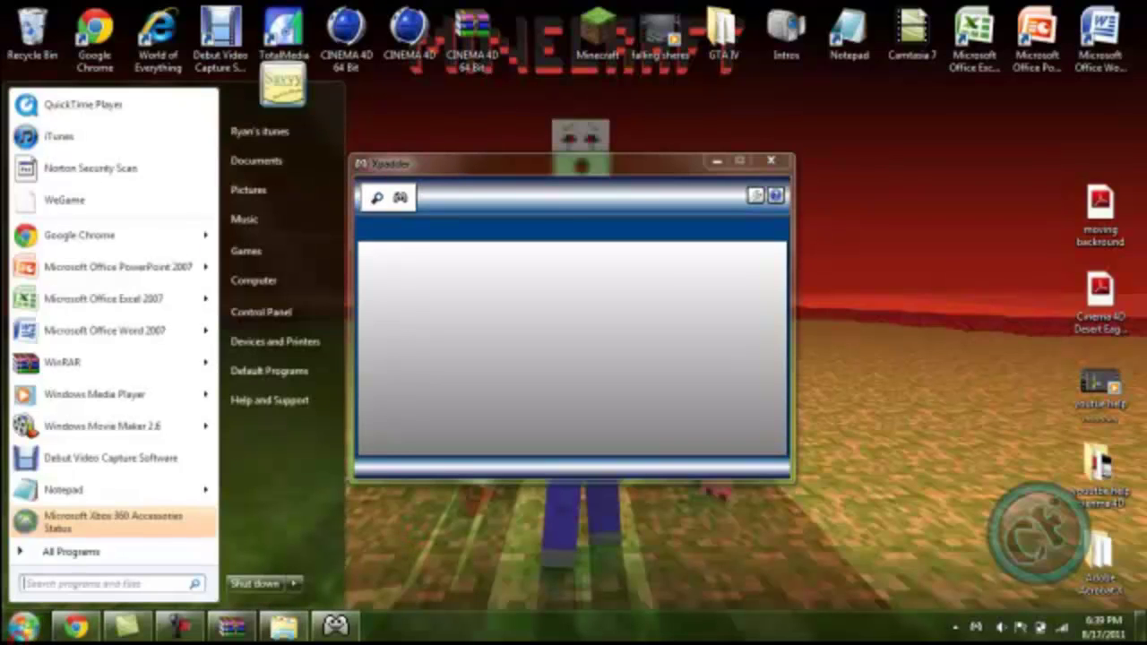
click(116, 529)
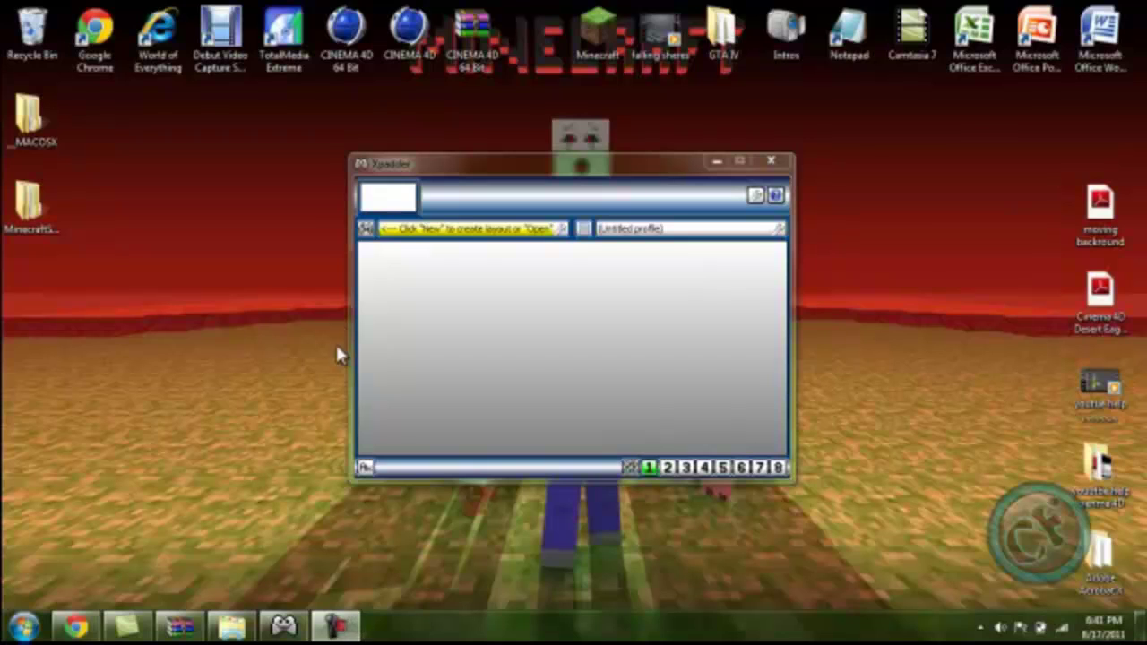
Load the Xbox 360 Controller layout file from Xpadder Files and accept its automatic selection for the connected gamepad.
click(366, 229)
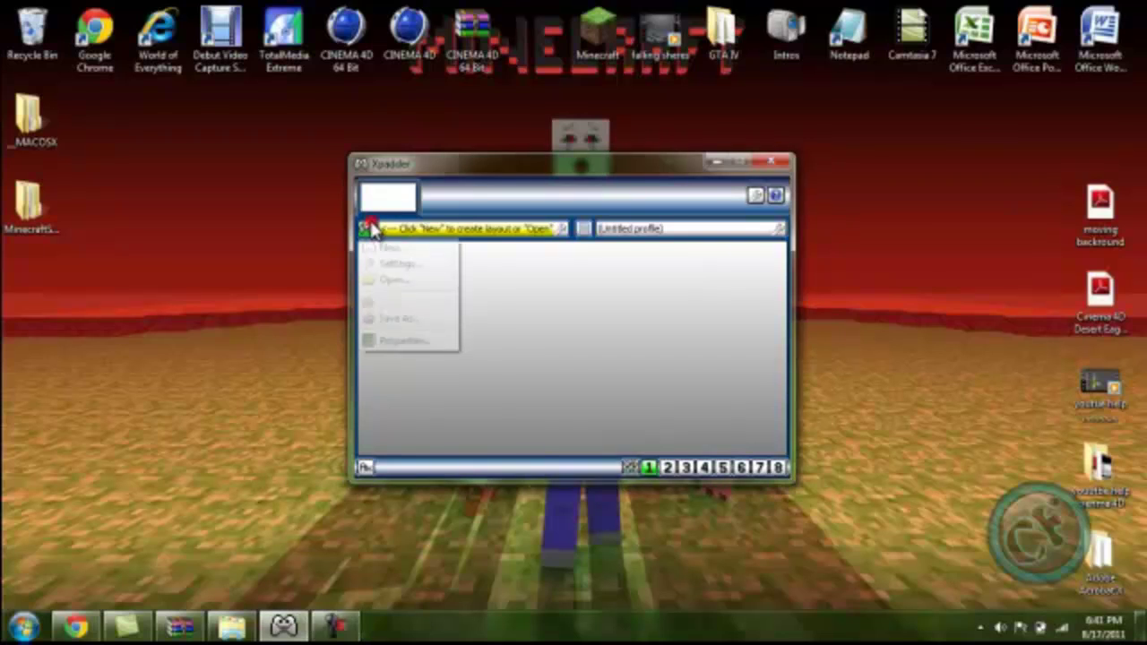
click(408, 281)
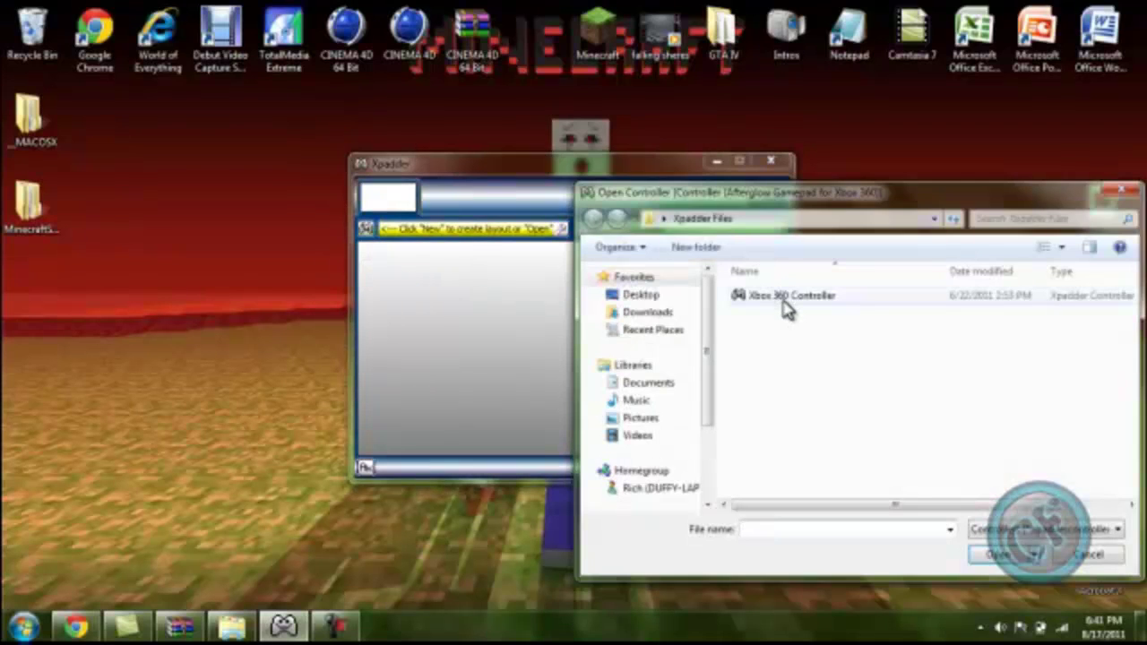
double_click(789, 298)
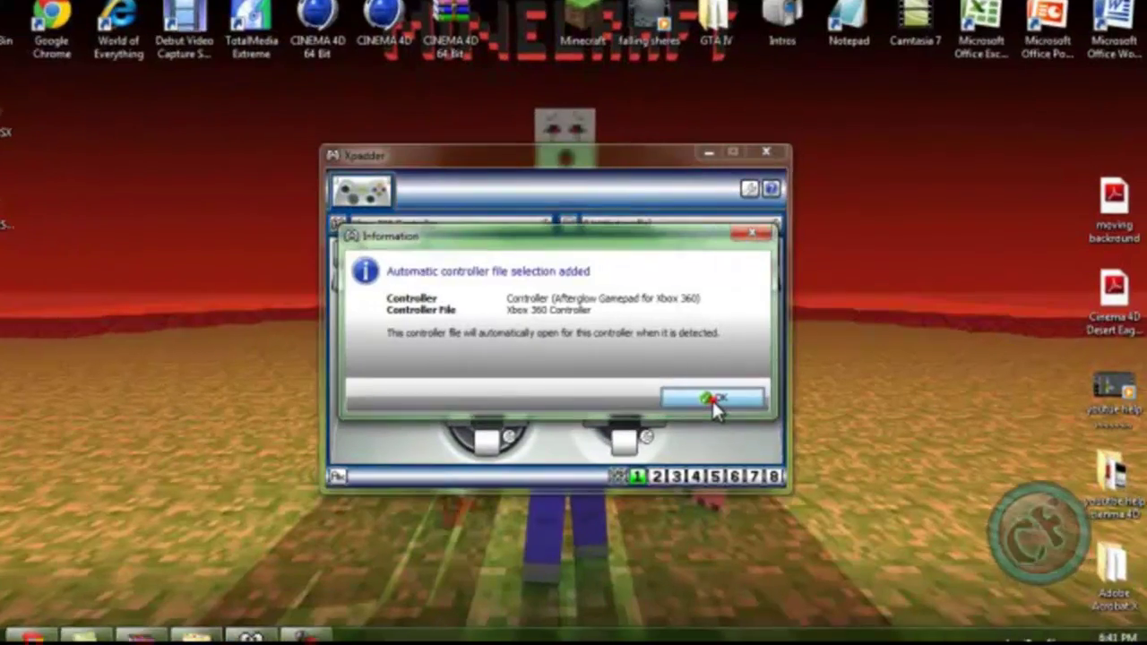
click(714, 400)
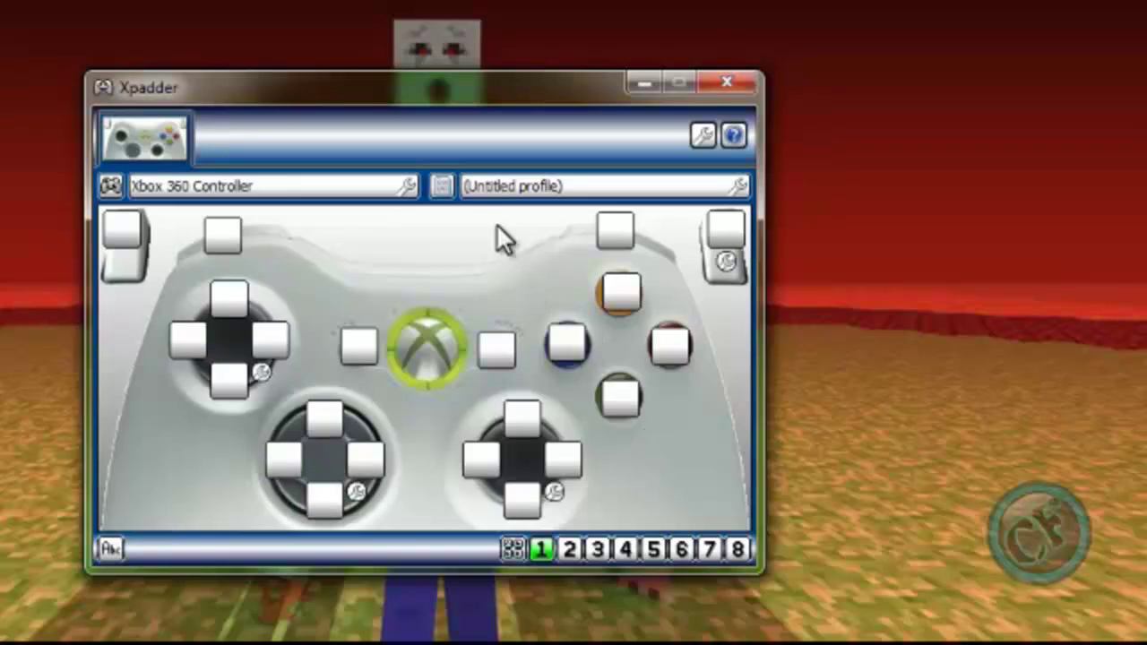
Load the Minecraft for Xbox 360 Controller profile from the Xpadder Files folder.
click(445, 182)
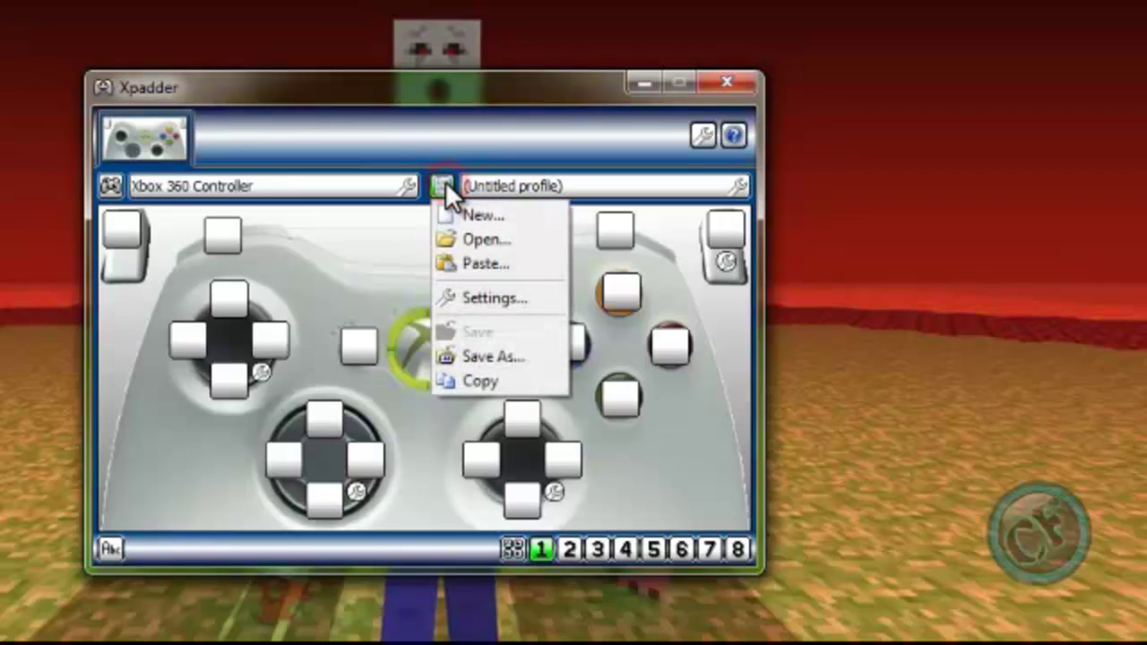
click(482, 240)
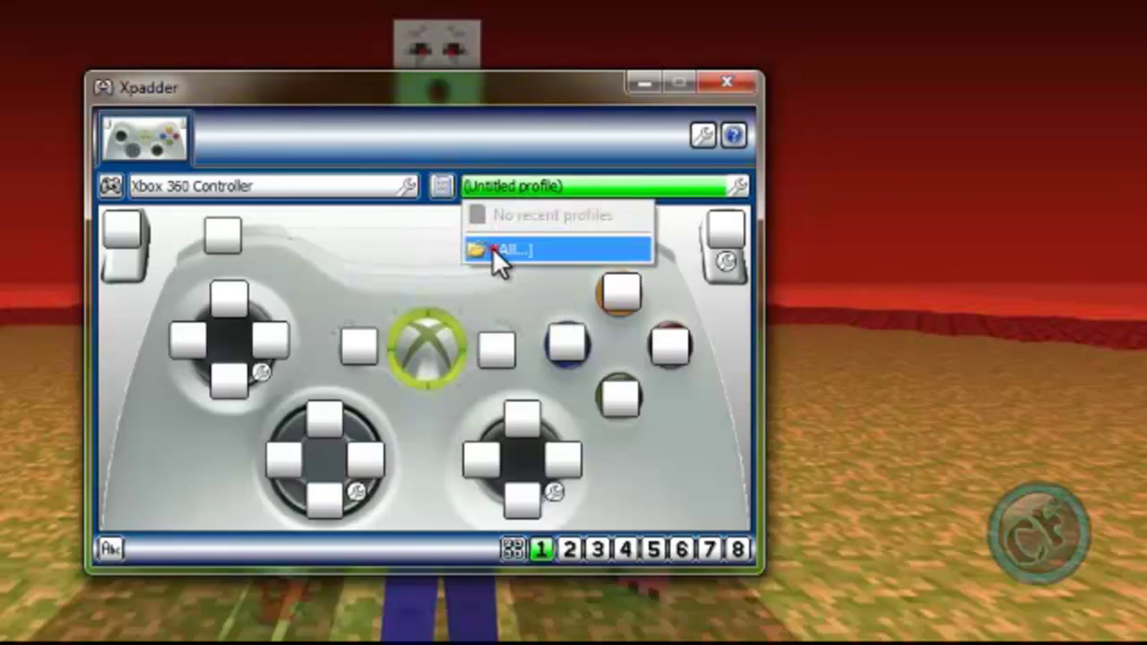
click(502, 250)
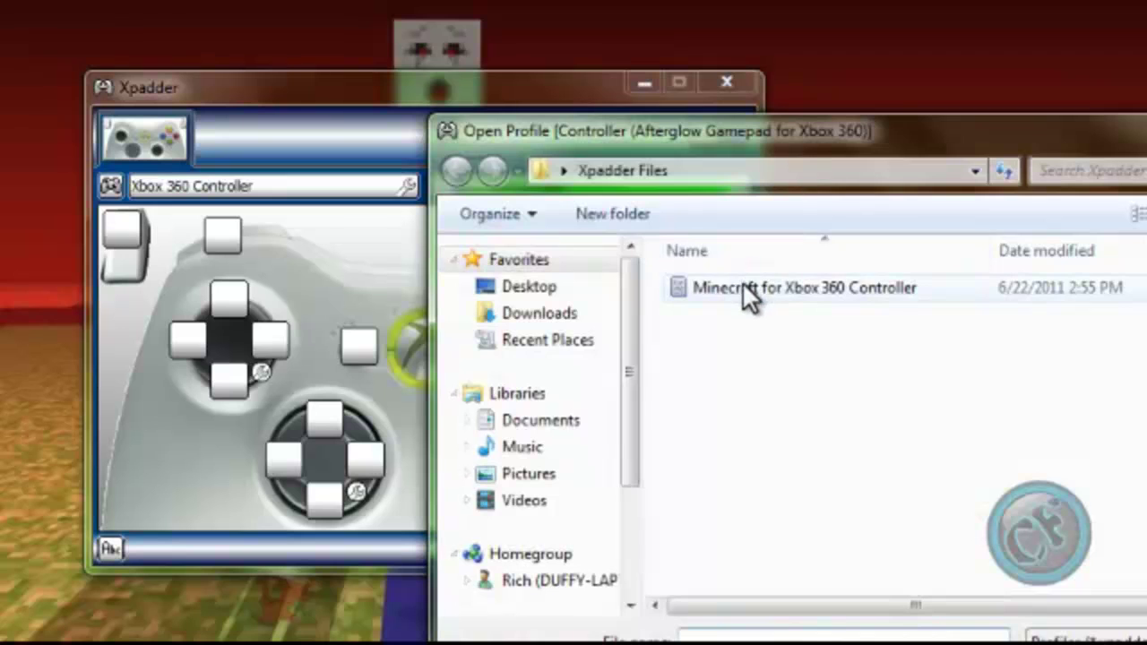
double_click(936, 298)
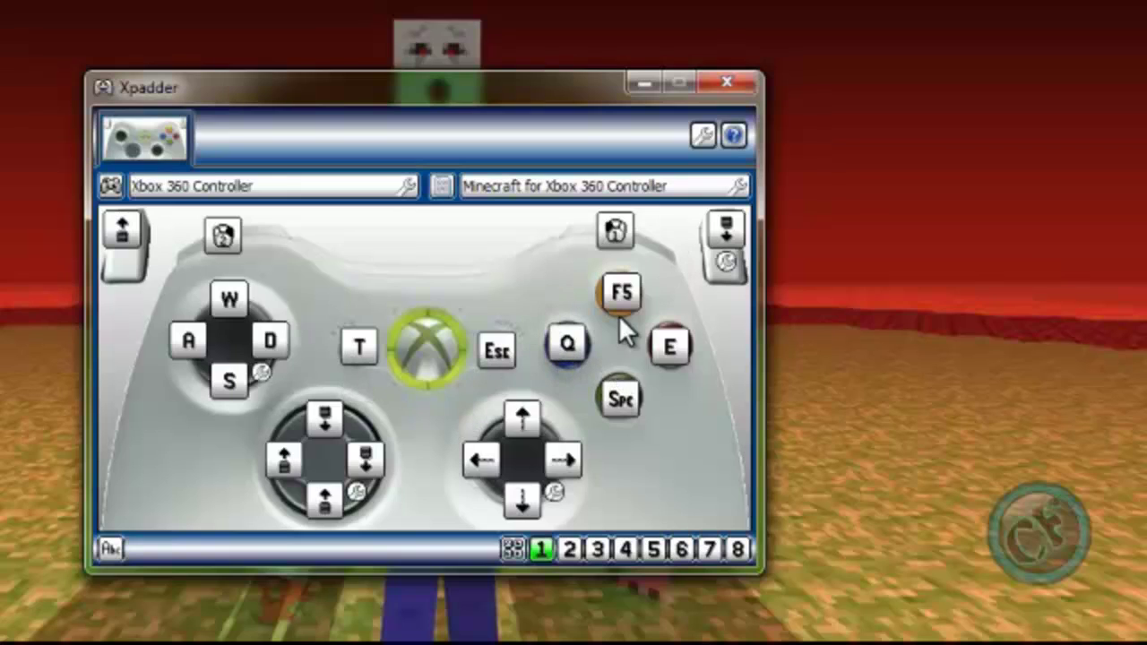
Open the mouse settings for Stick 2 and set the horizontal emulation speed to 80.
click(556, 489)
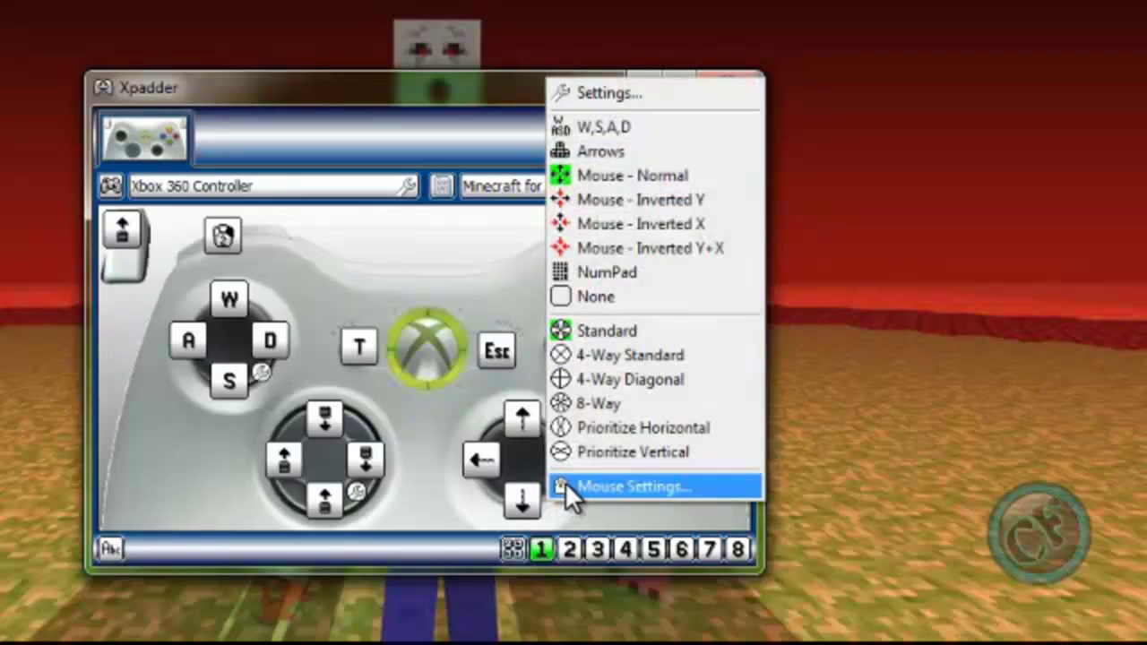
click(567, 485)
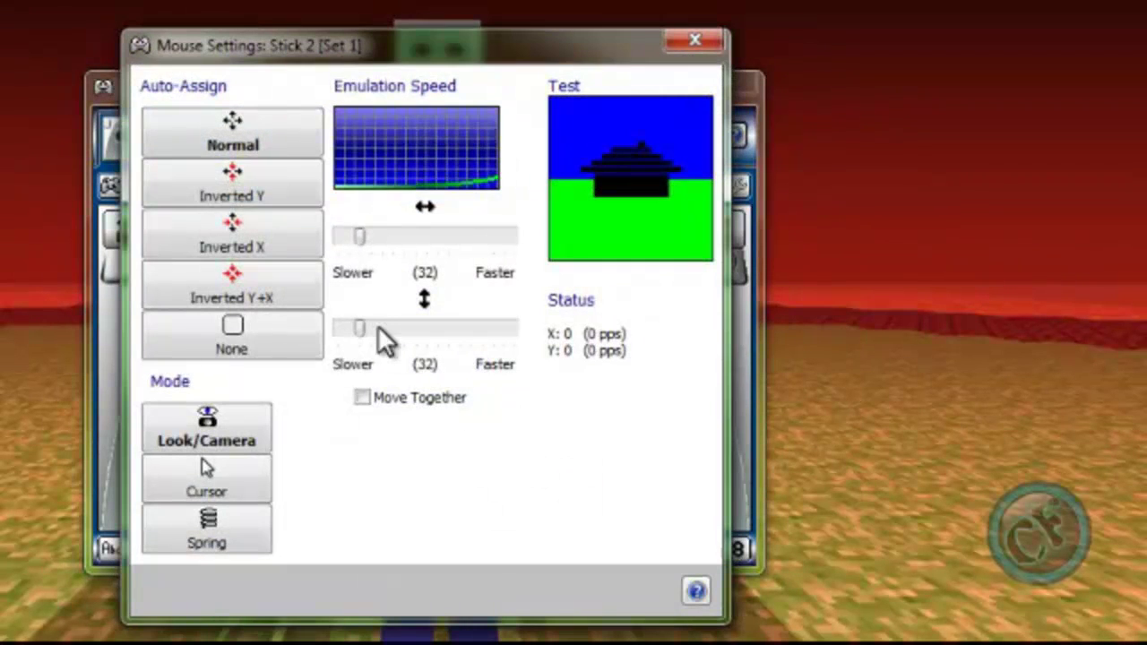
click(359, 237)
drag(360, 241, 363, 243)
key(Right)
key(Right)
key(Right)
key(Right)
key(Right)
key(Right)
key(Right)
key(Right)
key(Right)
key(Right)
key(Right)
key(Right)
key(Right)
key(Right)
key(Right)
key(Right)
key(Right)
key(Right)
key(Right)
key(Right)
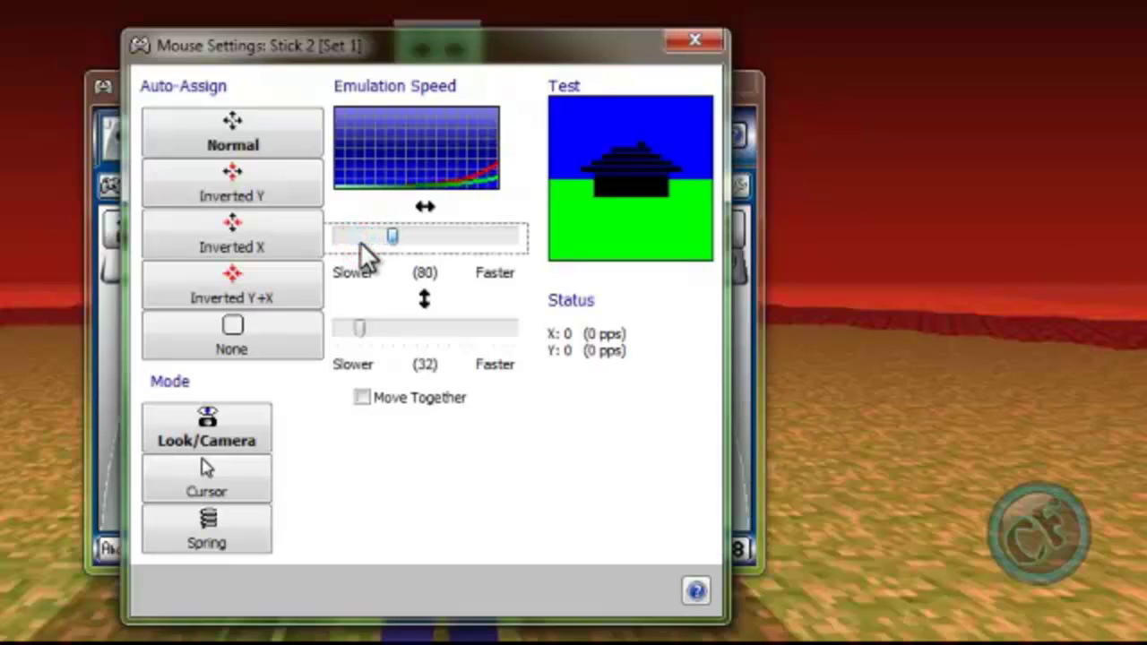
Raise the vertical emulation speed of Stick 2 to about 80, matching the horizontal speed, and close the mouse settings.
drag(361, 317, 355, 324)
key(Right)
key(Right)
key(Right)
key(Right)
key(Right)
key(Right)
key(Right)
key(Right)
key(Right)
key(Right)
key(Right)
key(Right)
key(Right)
key(Right)
key(Right)
key(Right)
key(Right)
key(Right)
key(Right)
key(Right)
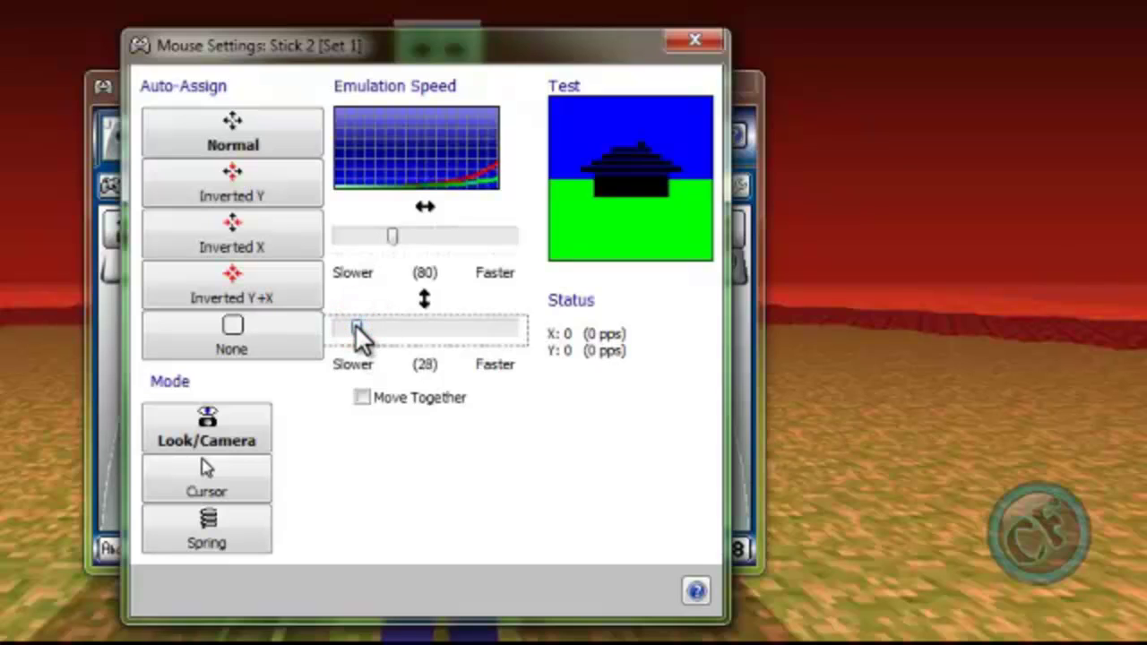
key(Right)
key(Right)
key(Right)
key(Right)
key(Right)
key(Right)
key(Right)
key(Right)
key(Right)
key(Right)
key(Right)
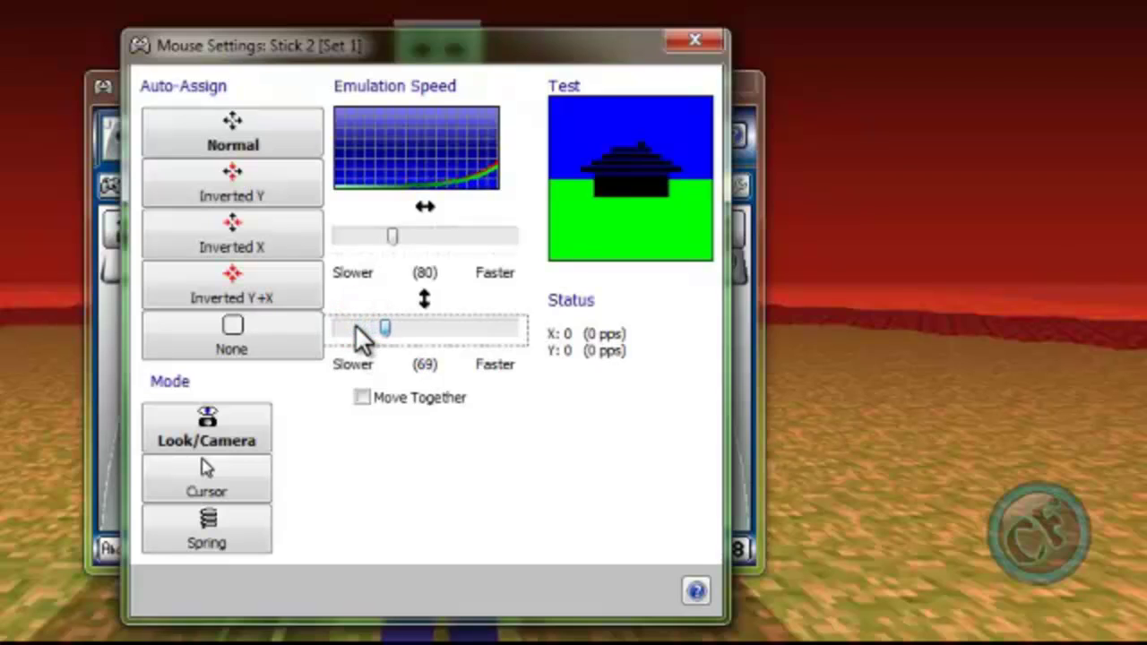
key(Right)
key(Right)
key(Right)
key(Right)
key(Right)
key(Right)
key(Right)
key(Right)
key(Right)
key(Right)
key(Right)
key(Right)
key(Right)
key(Right)
key(Right)
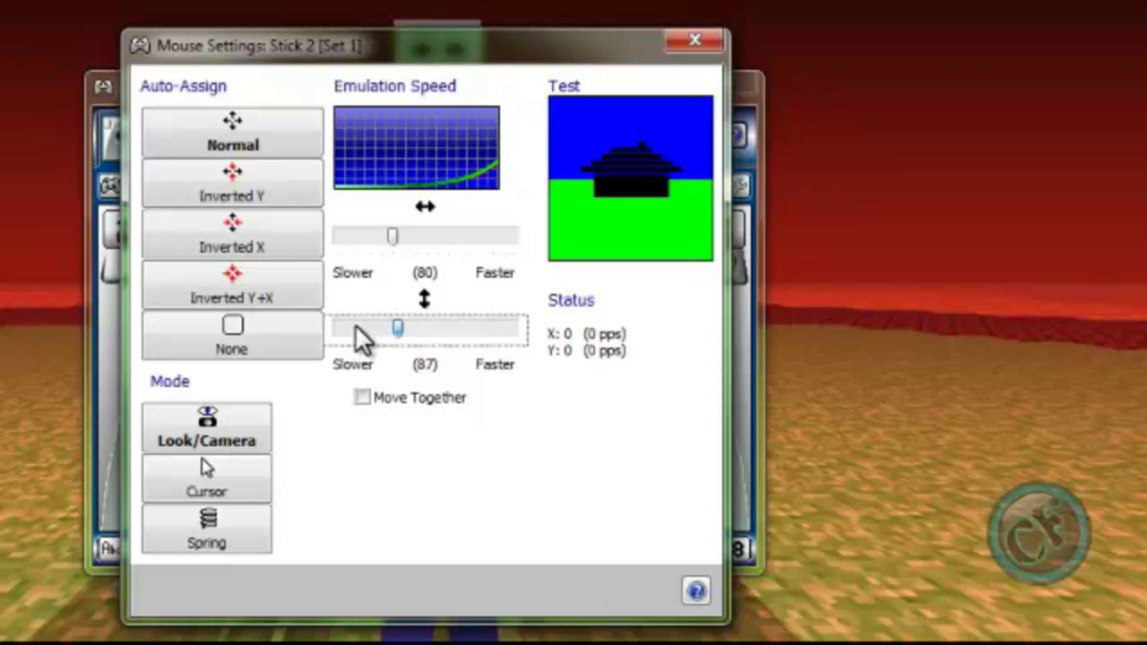
key(Left)
key(Left)
key(Left)
key(Left)
key(Left)
key(Left)
click(355, 324)
click(355, 324)
click(355, 323)
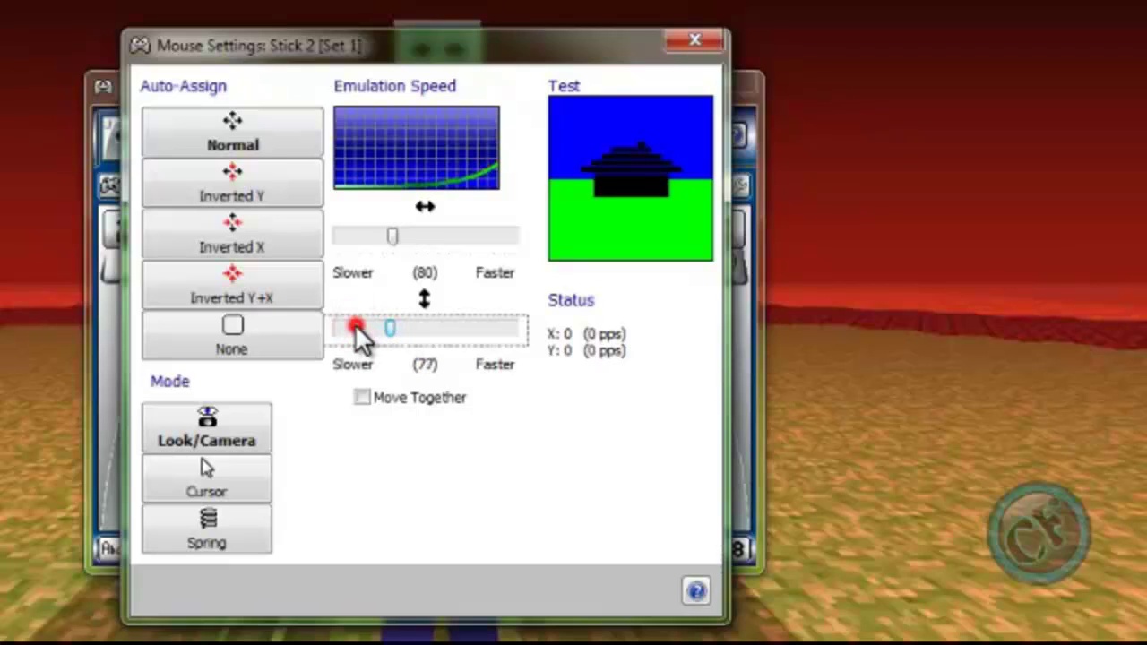
key(Right)
key(Right)
key(Right)
click(694, 38)
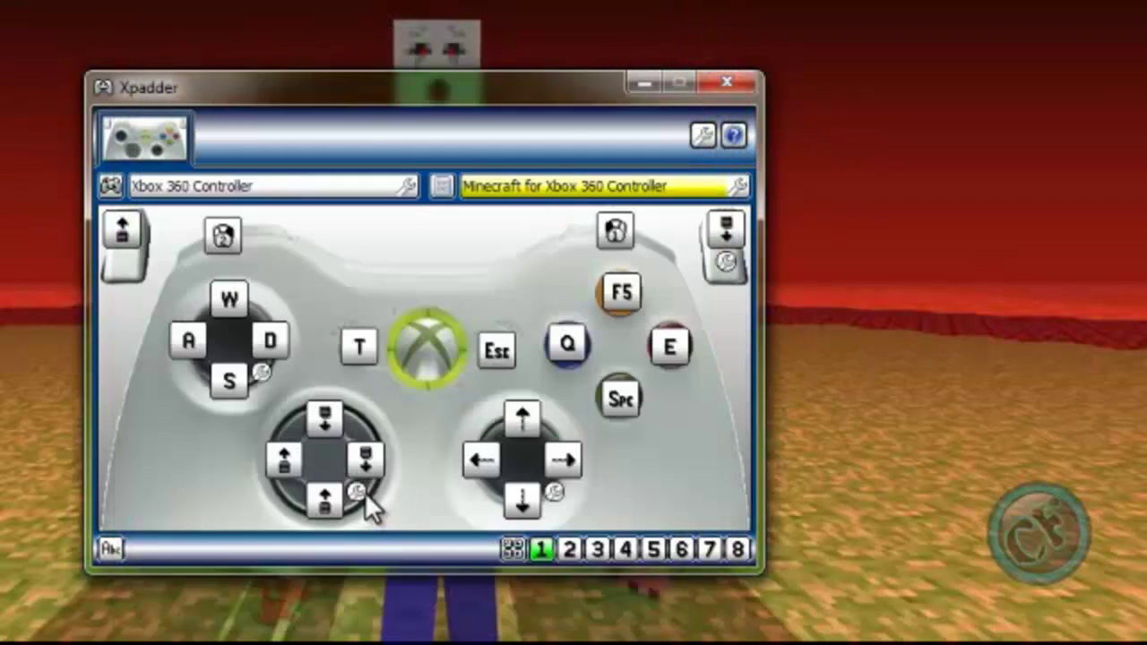
Check the mouse settings for Stick 1 and close them.
click(365, 492)
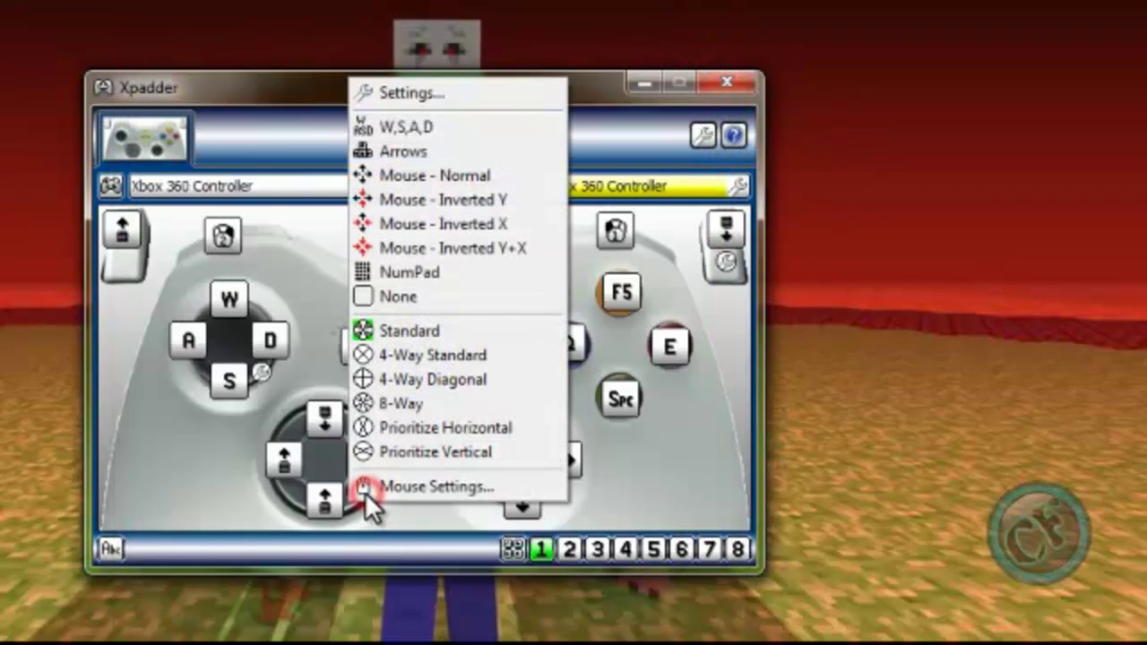
click(255, 375)
click(266, 366)
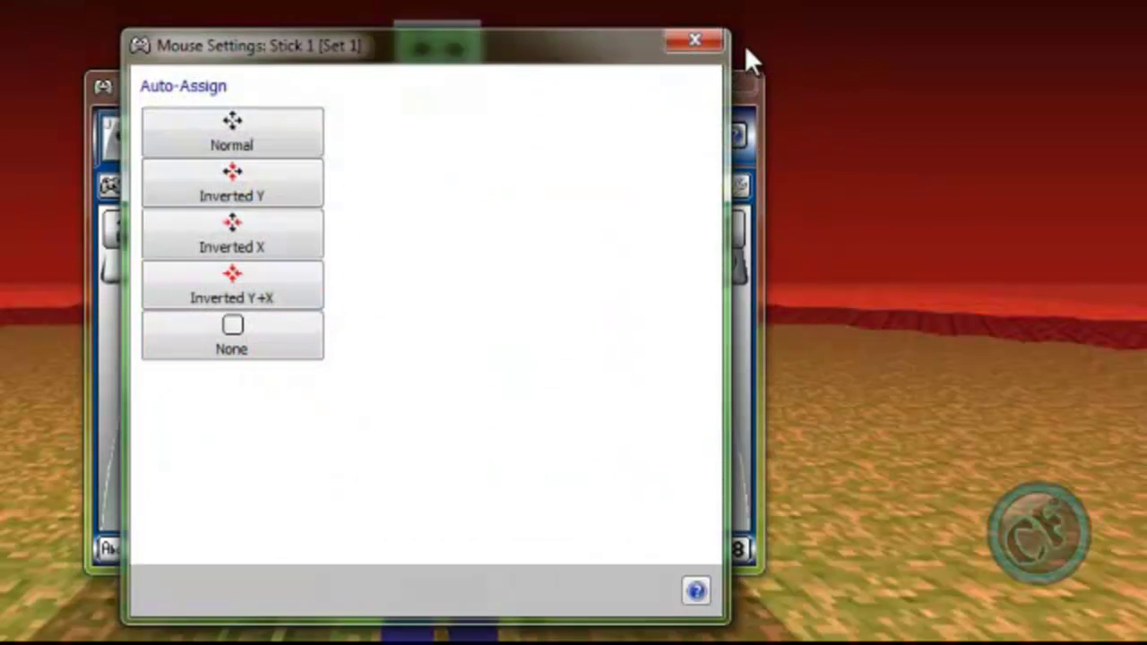
click(697, 43)
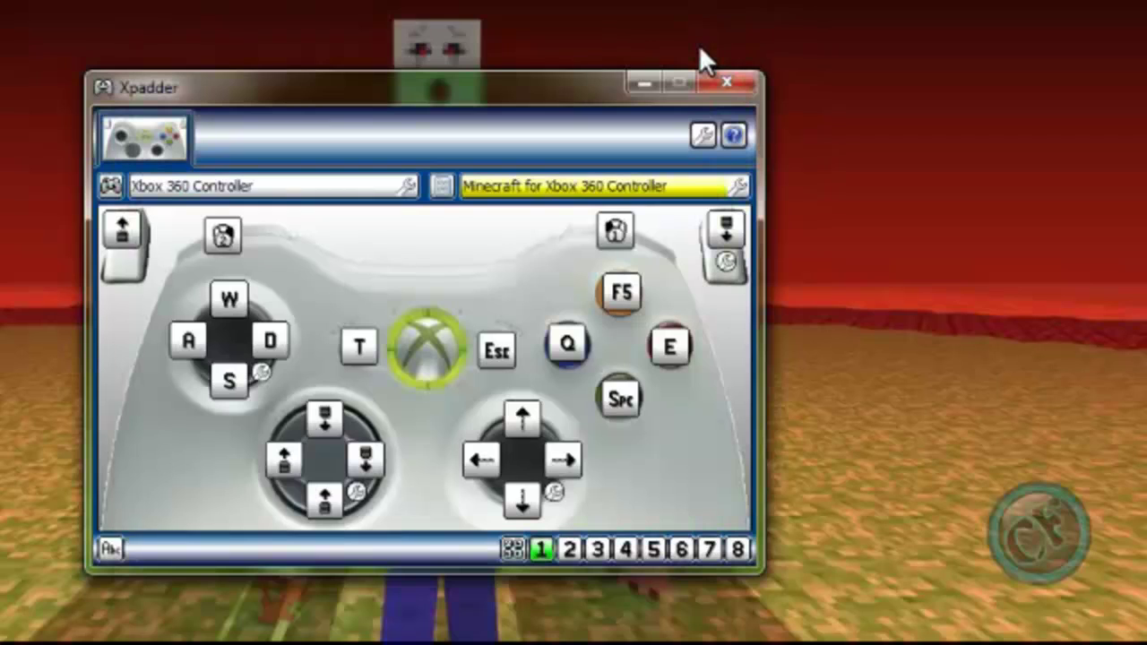